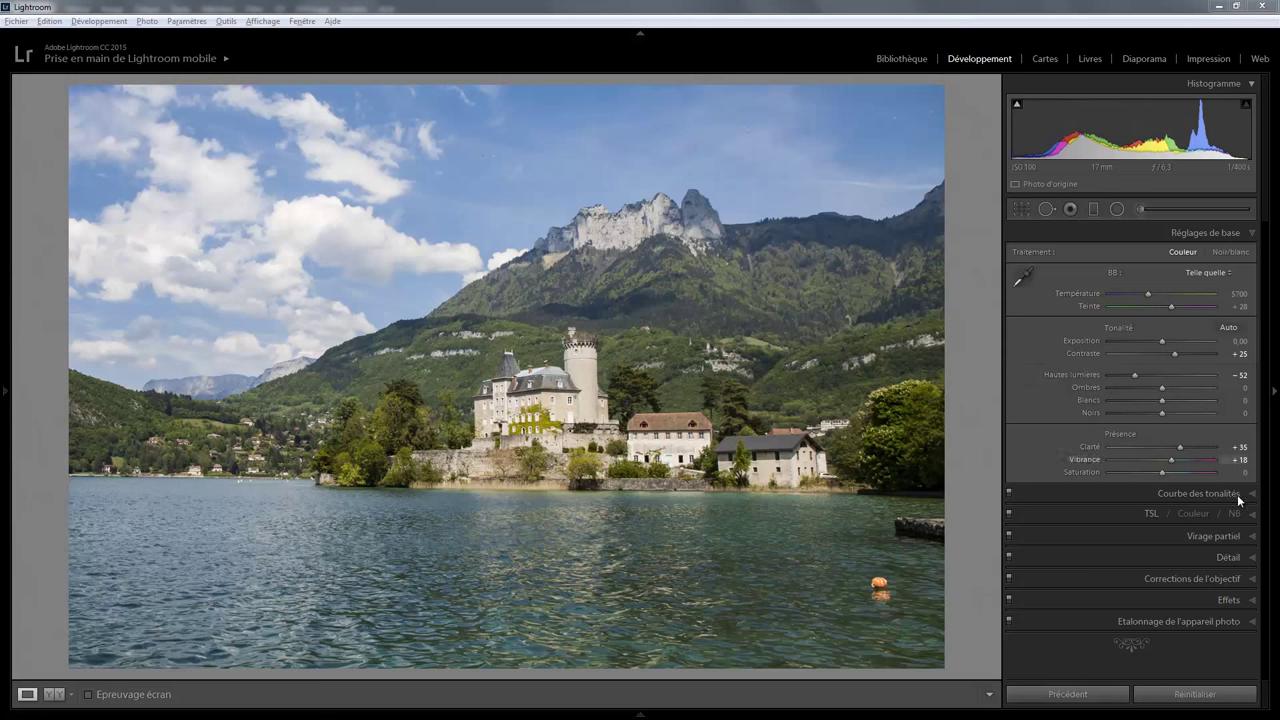
Reset Correction du voile in the Effets panel, then raise it to +16
{"action": "left_click", "coordinate": [1250, 600]}
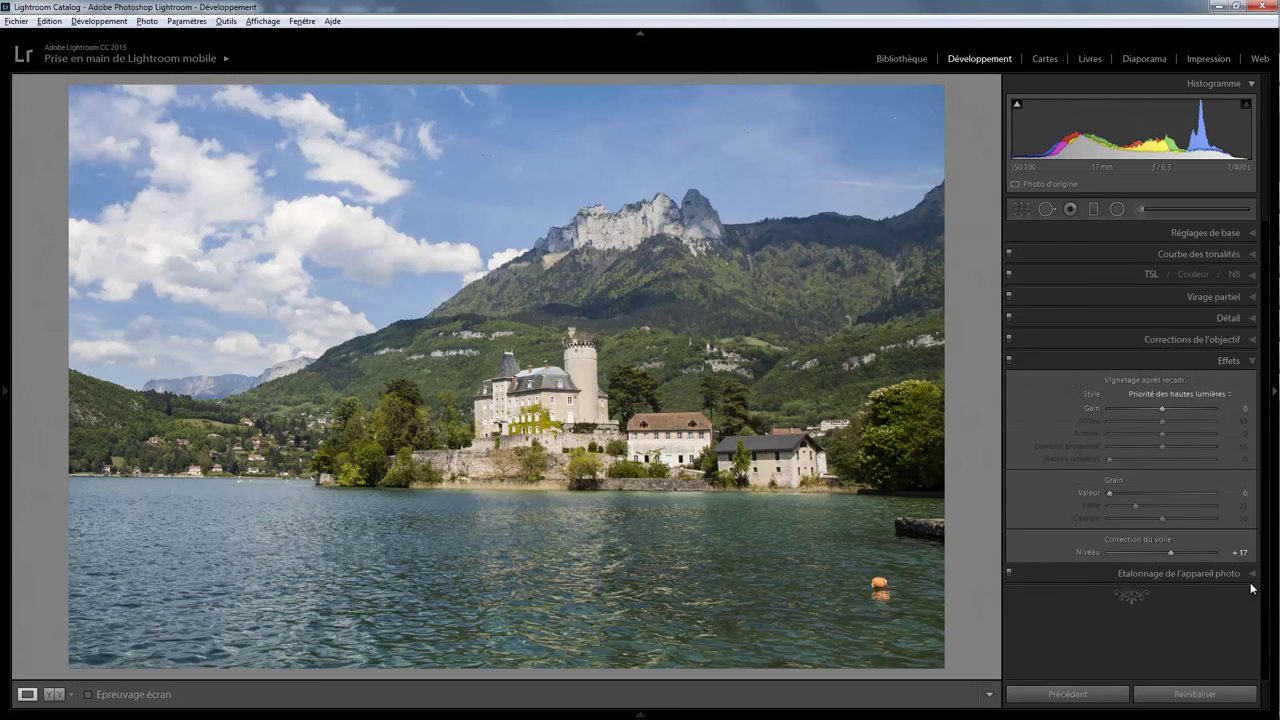
{"action": "double_click", "coordinate": [1171, 552]}
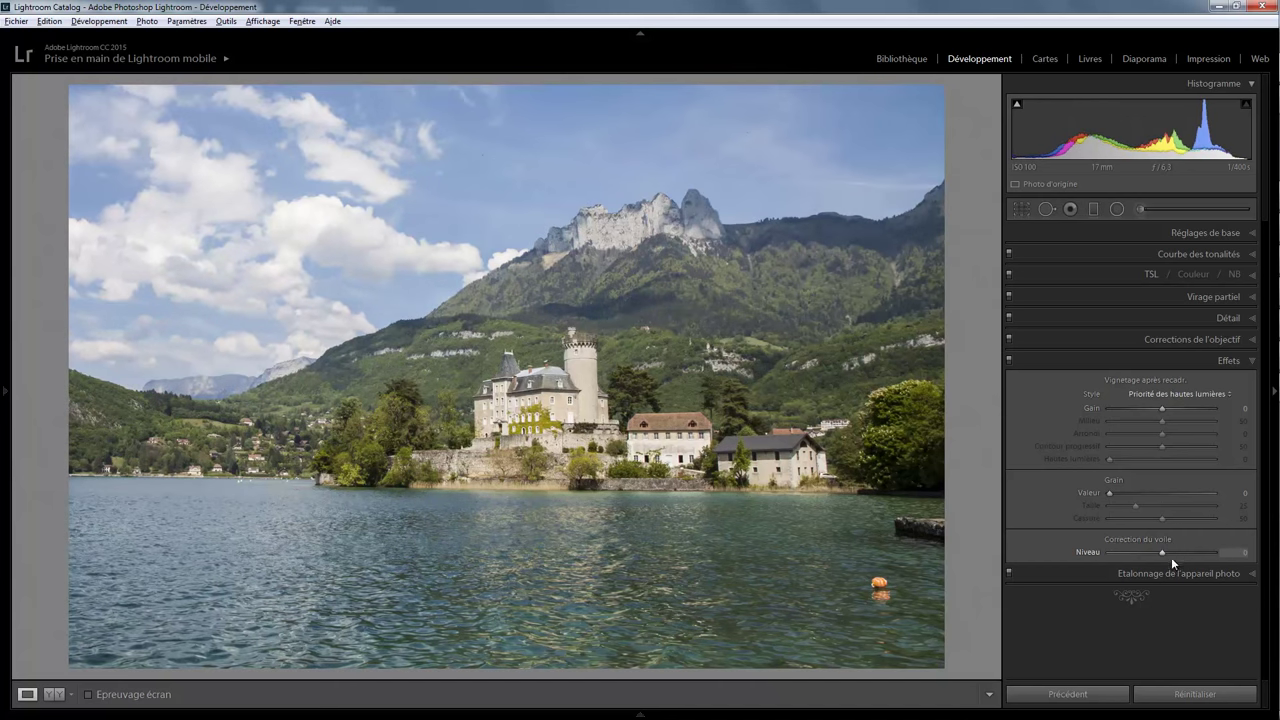
{"action": "left_click_drag", "start_coordinate": [1161, 552], "coordinate": [1169, 552]}
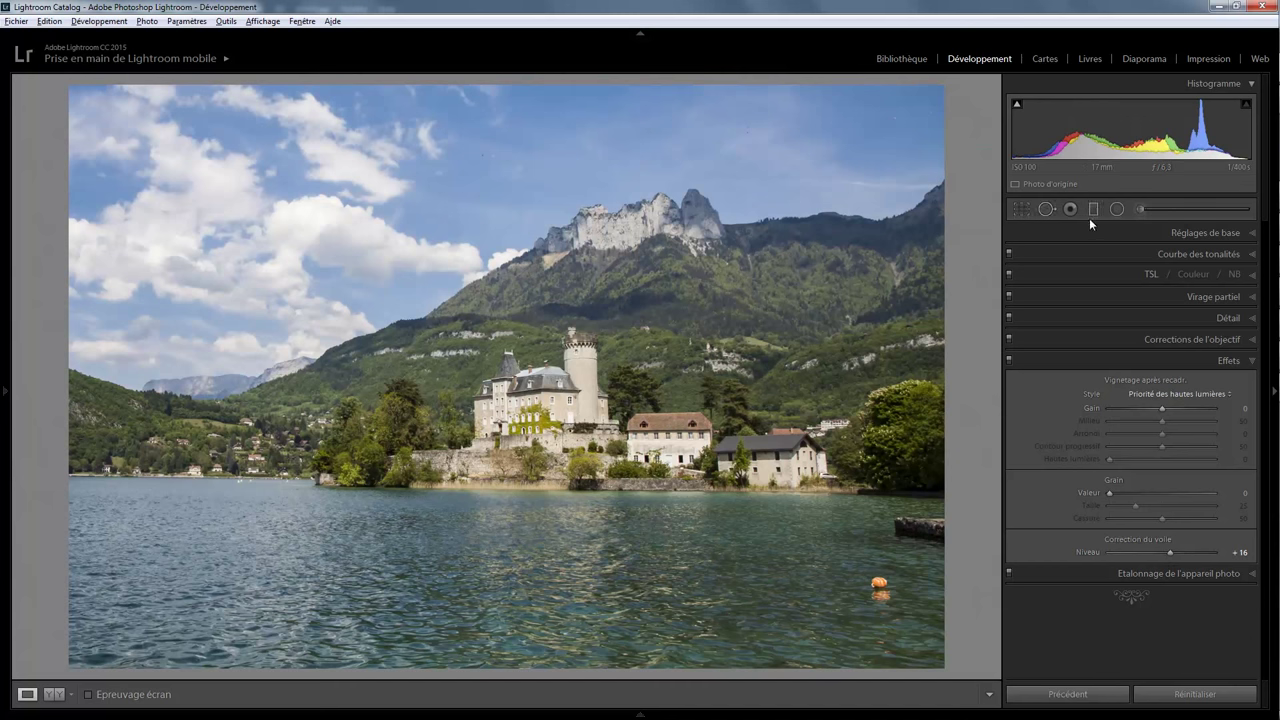
{"action": "left_click", "coordinate": [1046, 210]}
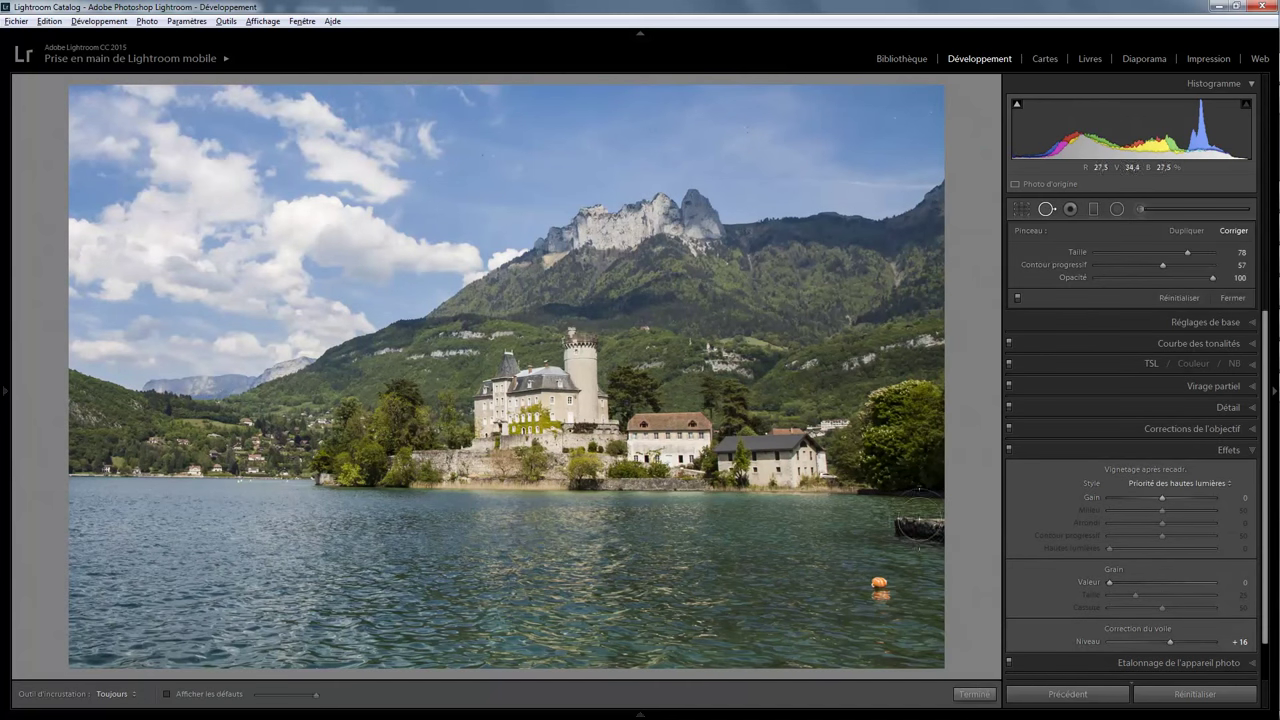
Heal away the orange buoy using water sampled just left of it
{"action": "left_click", "coordinate": [879, 586]}
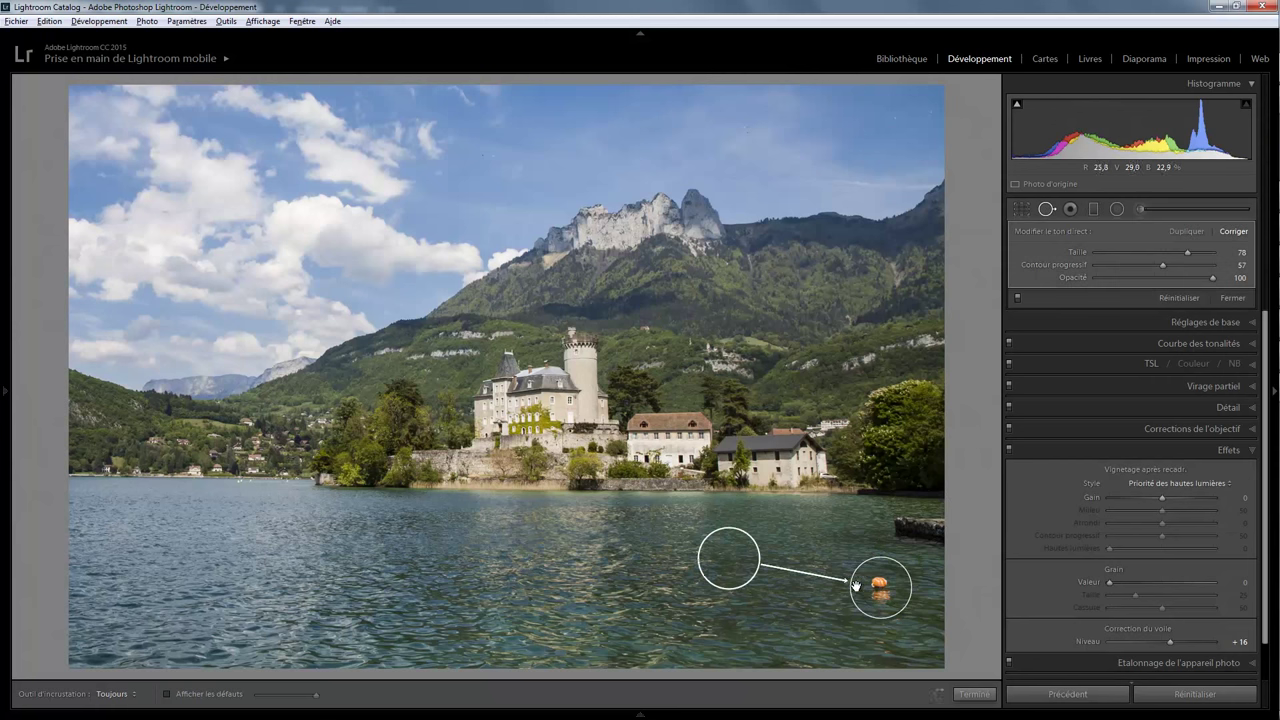
{"action": "left_click_drag", "start_coordinate": [729, 560], "coordinate": [727, 591]}
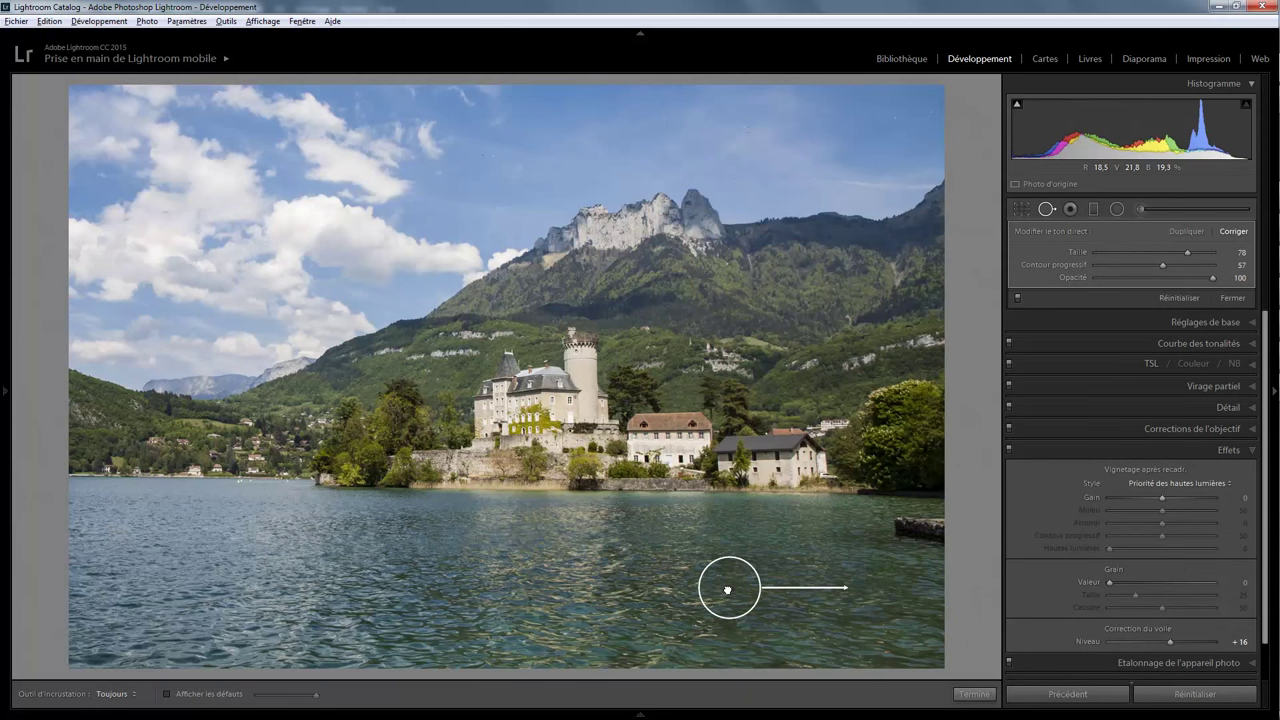
{"action": "left_click_drag", "start_coordinate": [727, 590], "coordinate": [727, 590]}
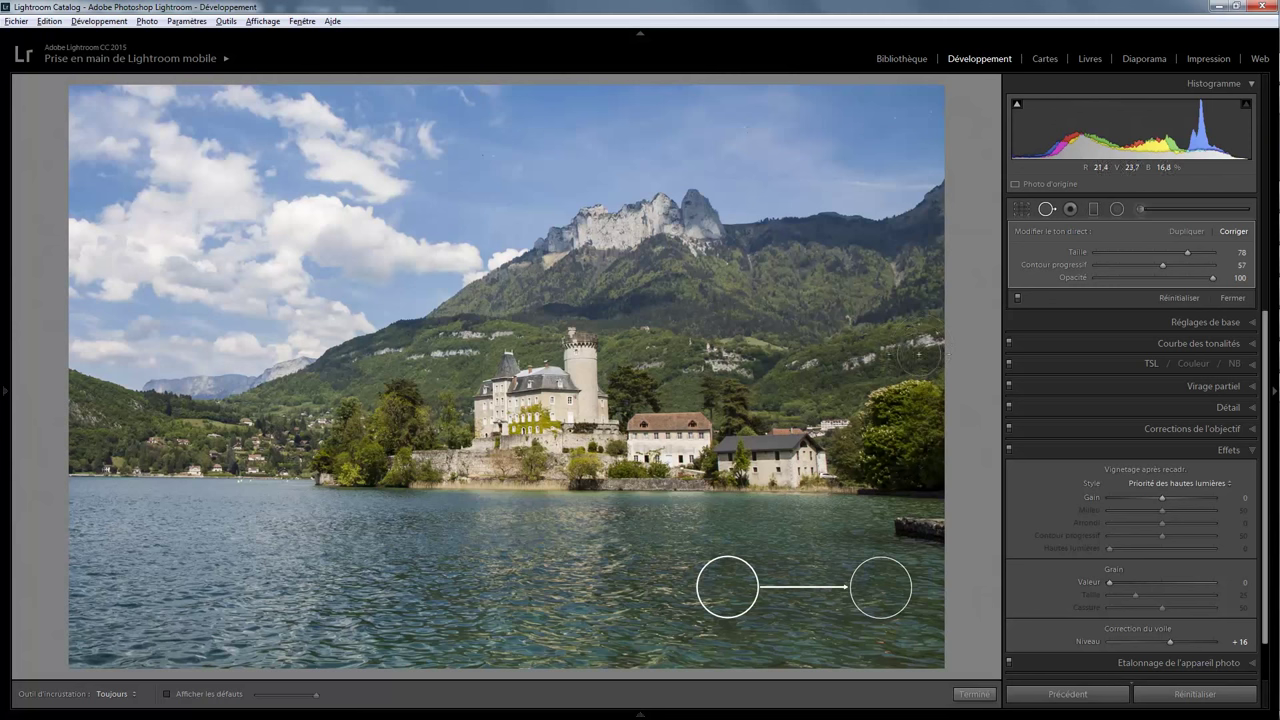
{"action": "left_click", "coordinate": [975, 694]}
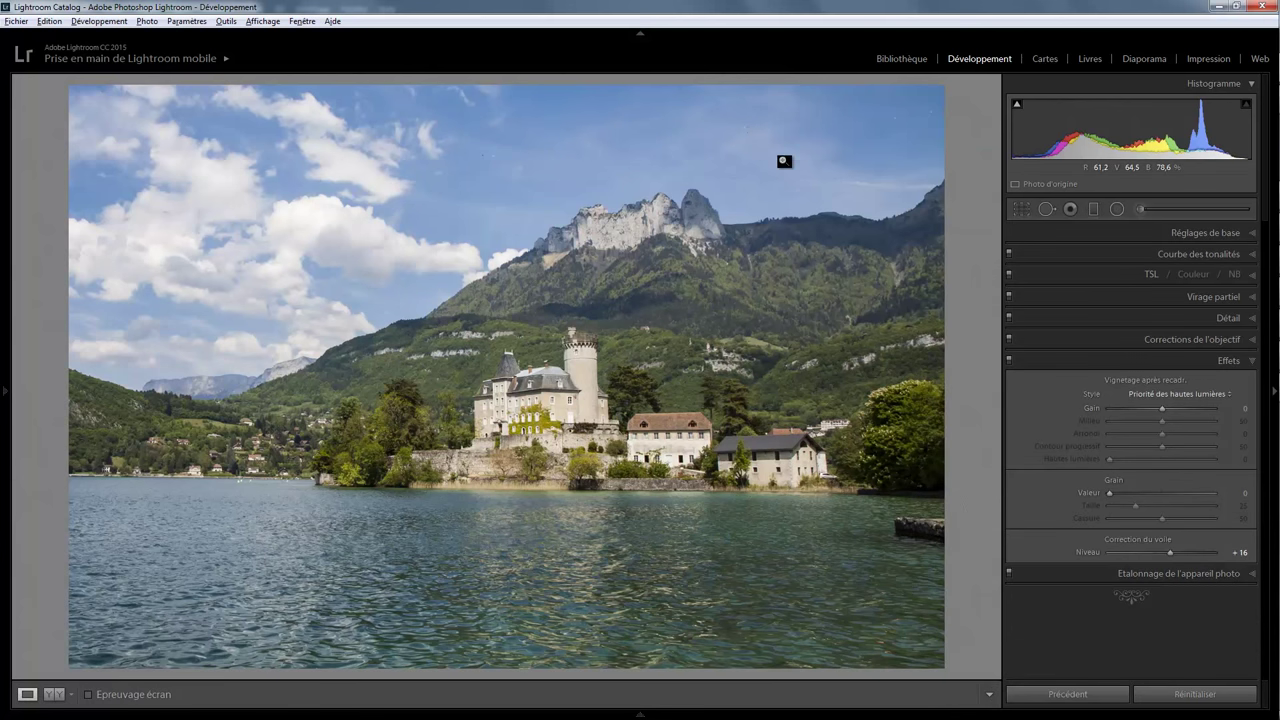
Zoom into the sky above the peaks and heal two small specks
{"action": "left_click", "coordinate": [768, 132]}
{"action": "mouse_move", "coordinate": [746, 191]}
{"action": "left_mouse_down"}
{"action": "mouse_move", "coordinate": [663, 342]}
{"action": "mouse_move", "coordinate": [580, 374]}
{"action": "mouse_move", "coordinate": [506, 374]}
{"action": "left_mouse_up"}
{"action": "left_click", "coordinate": [1047, 208]}
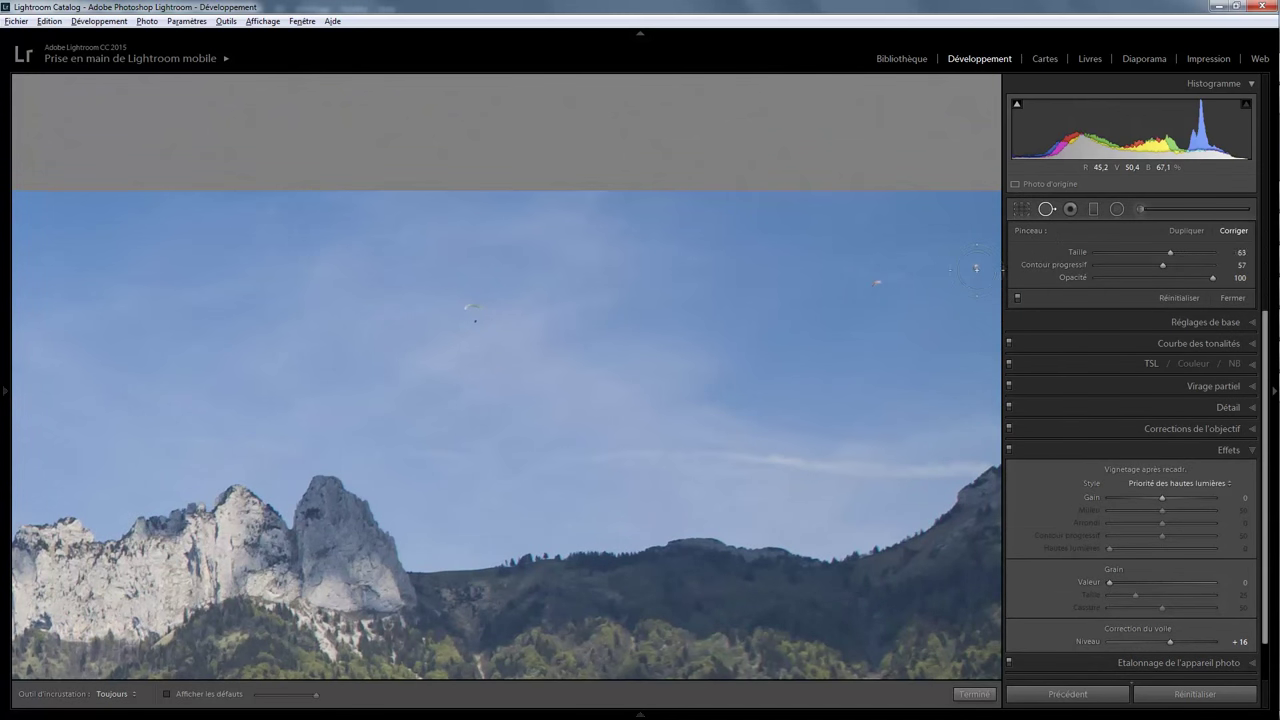
{"action": "left_click", "coordinate": [974, 267]}
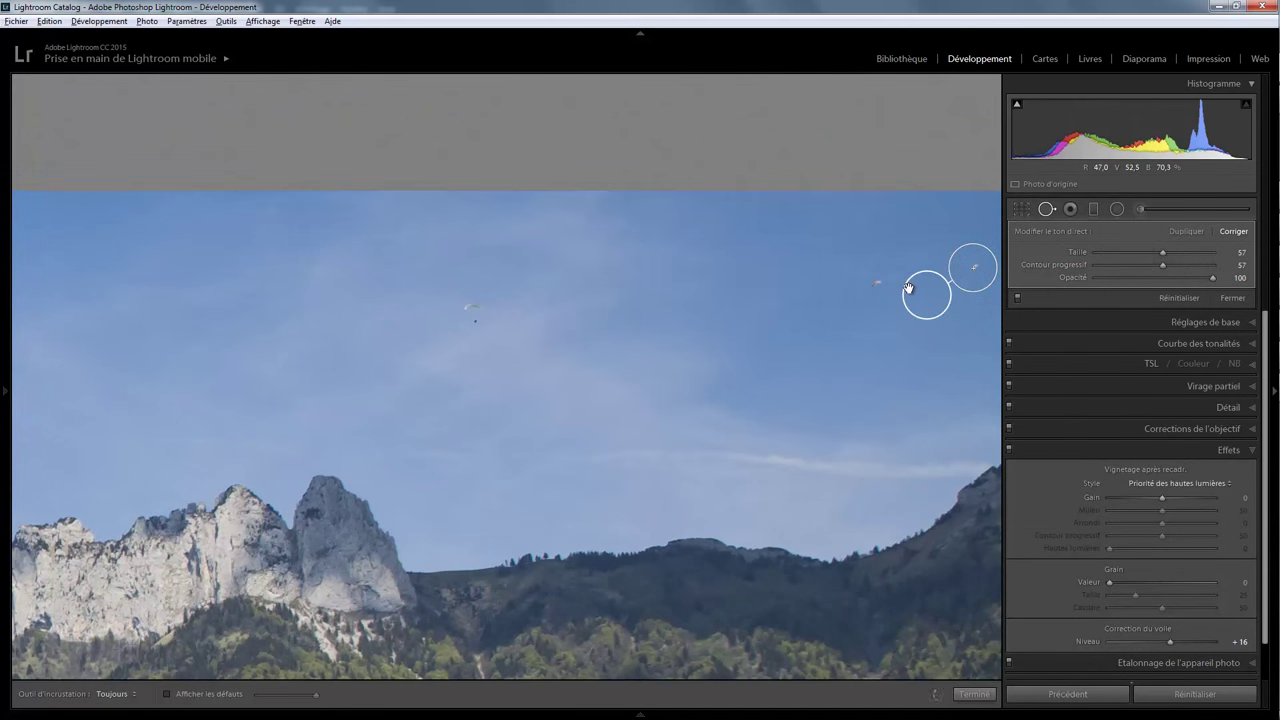
{"action": "left_click", "coordinate": [874, 281]}
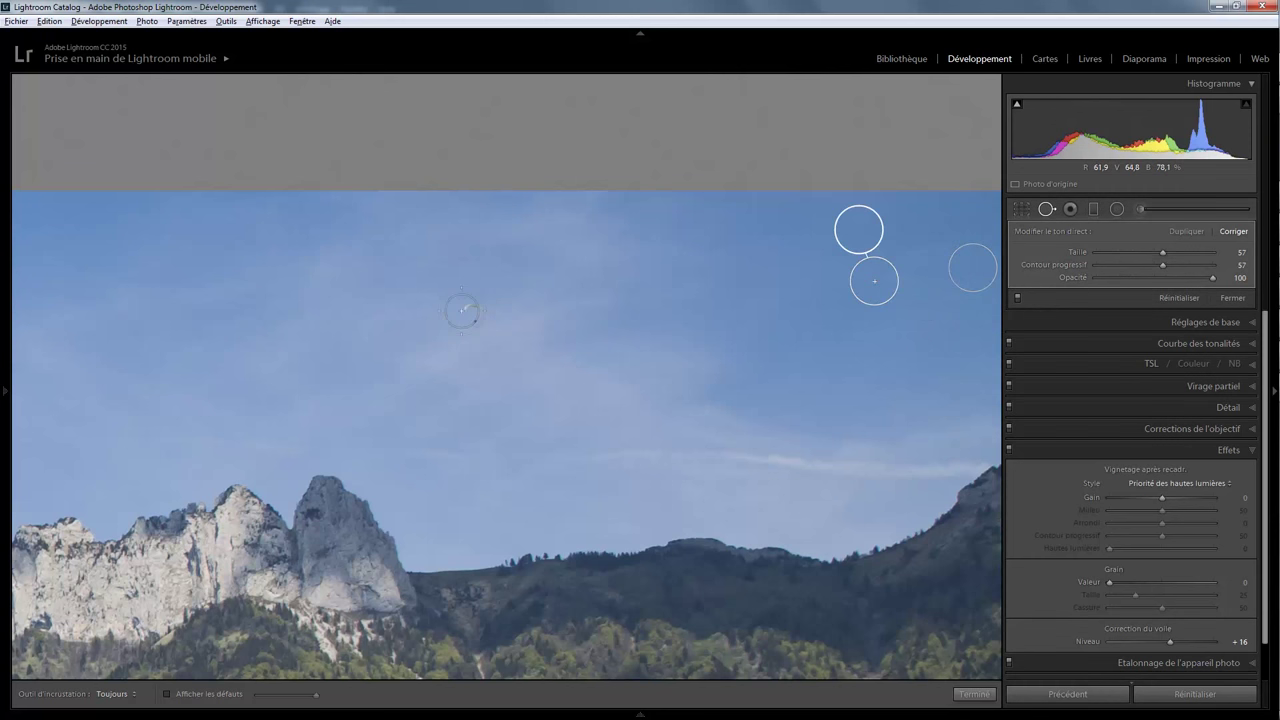
Heal away the paraglider with a size-75 brush, sampling clear sky to its left
{"action": "key", "text": "Escape"}
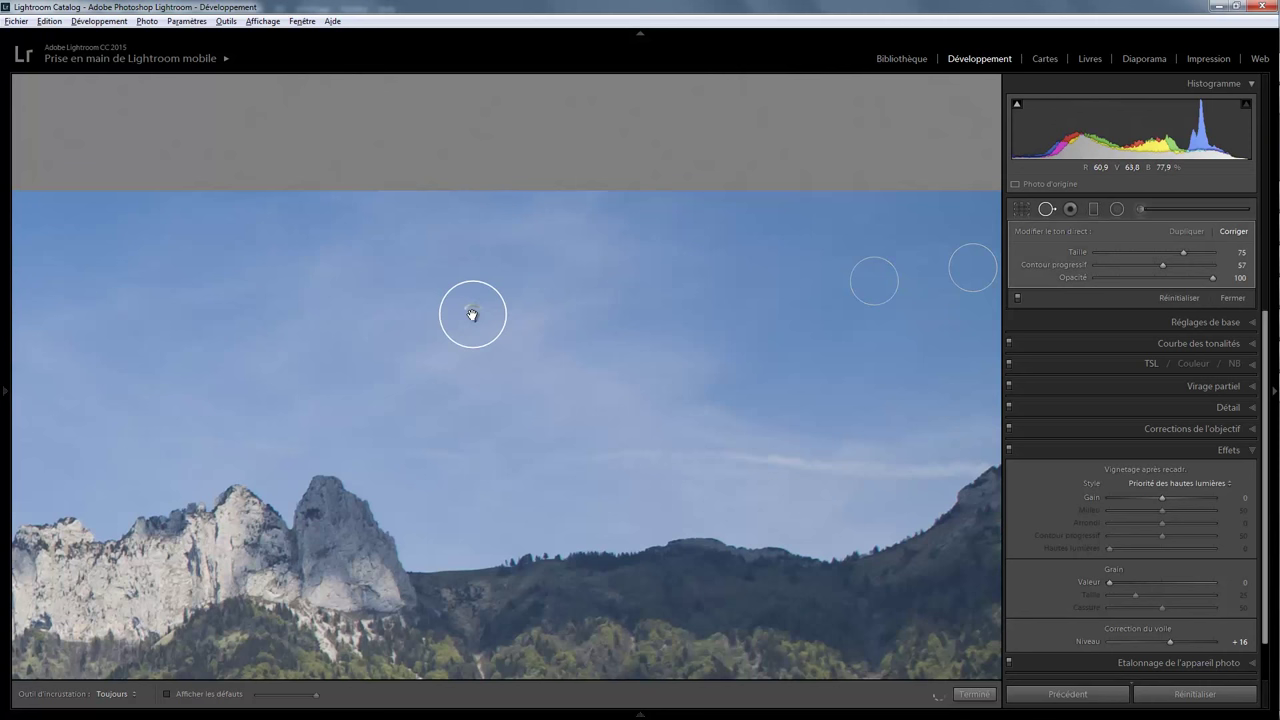
{"action": "left_click", "coordinate": [472, 314]}
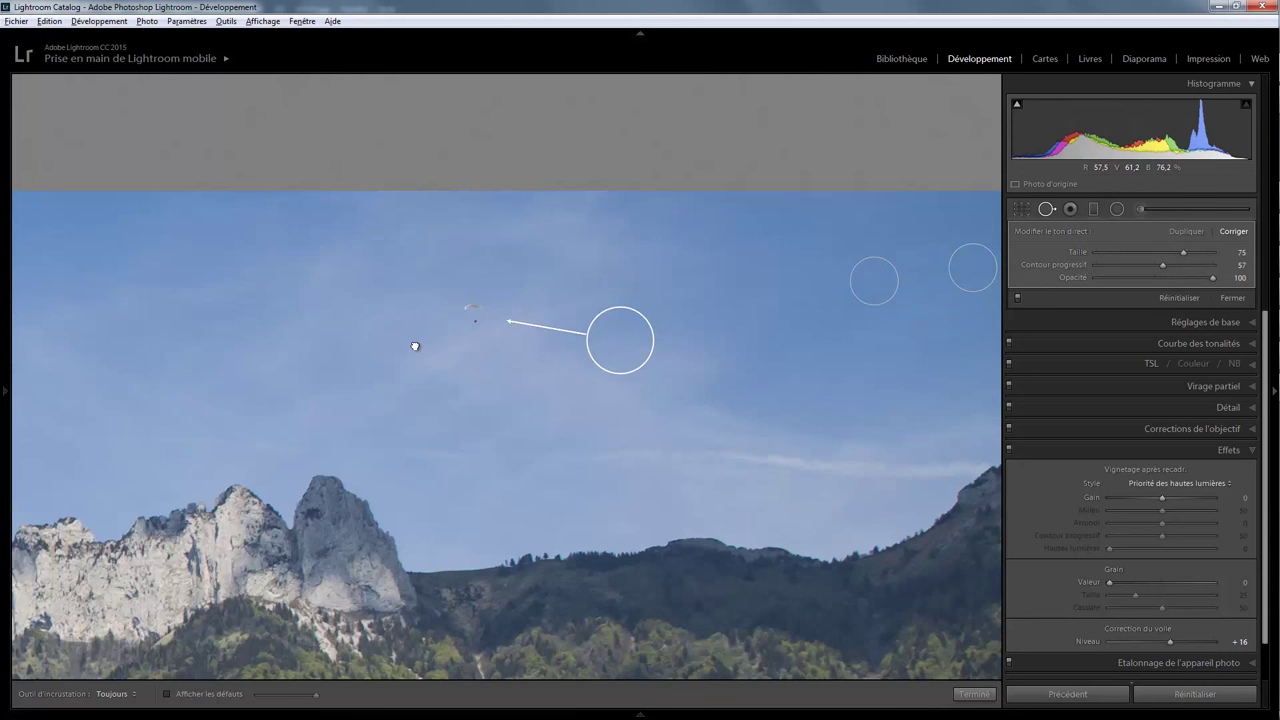
{"action": "left_click_drag", "start_coordinate": [621, 340], "coordinate": [412, 341]}
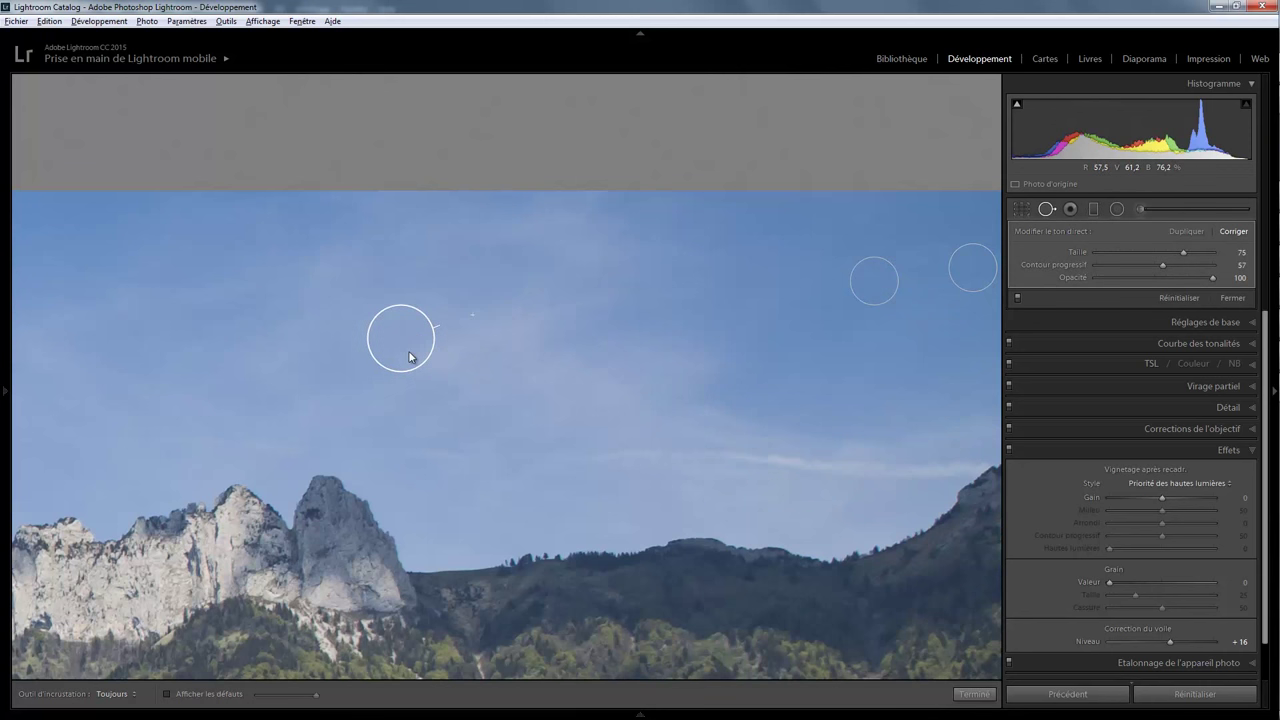
{"action": "left_click", "coordinate": [974, 694]}
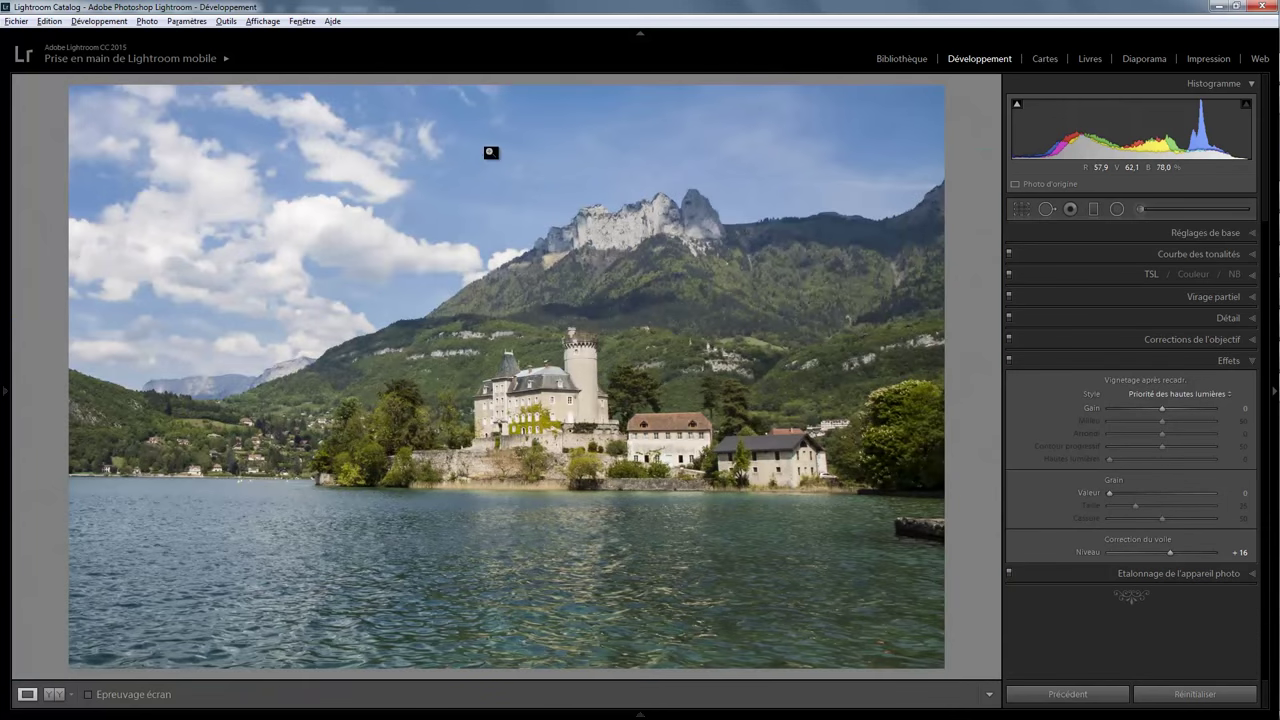
Heal three specks in the upper-left sky, then zoom back to the whole photo
{"action": "left_click", "coordinate": [487, 152]}
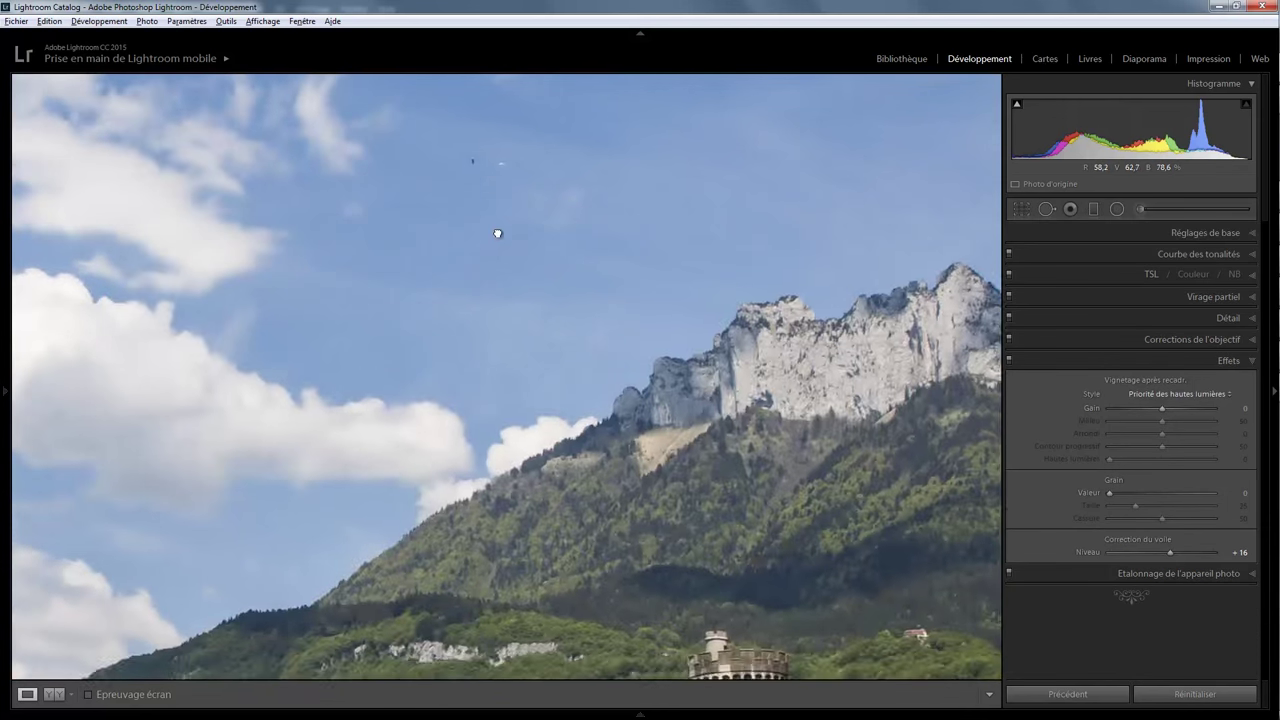
{"action": "left_click_drag", "start_coordinate": [497, 234], "coordinate": [517, 351]}
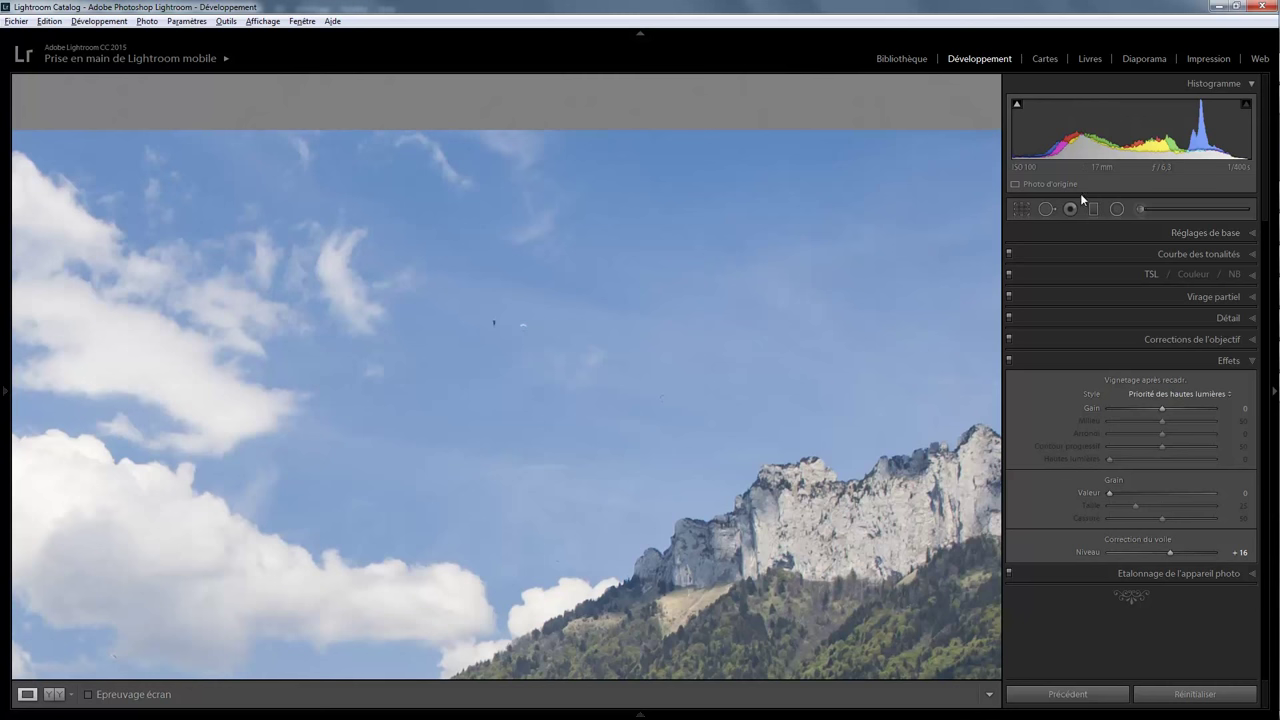
{"action": "left_click", "coordinate": [1047, 210]}
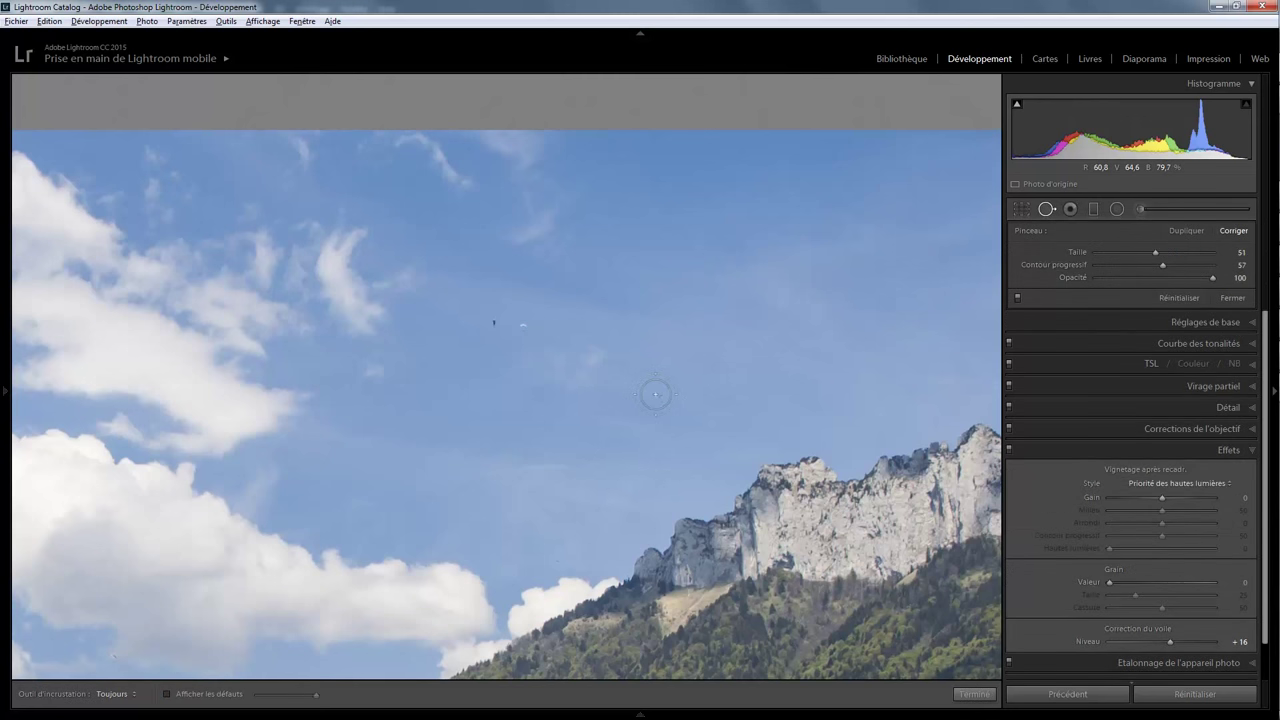
{"action": "left_click", "coordinate": [663, 398]}
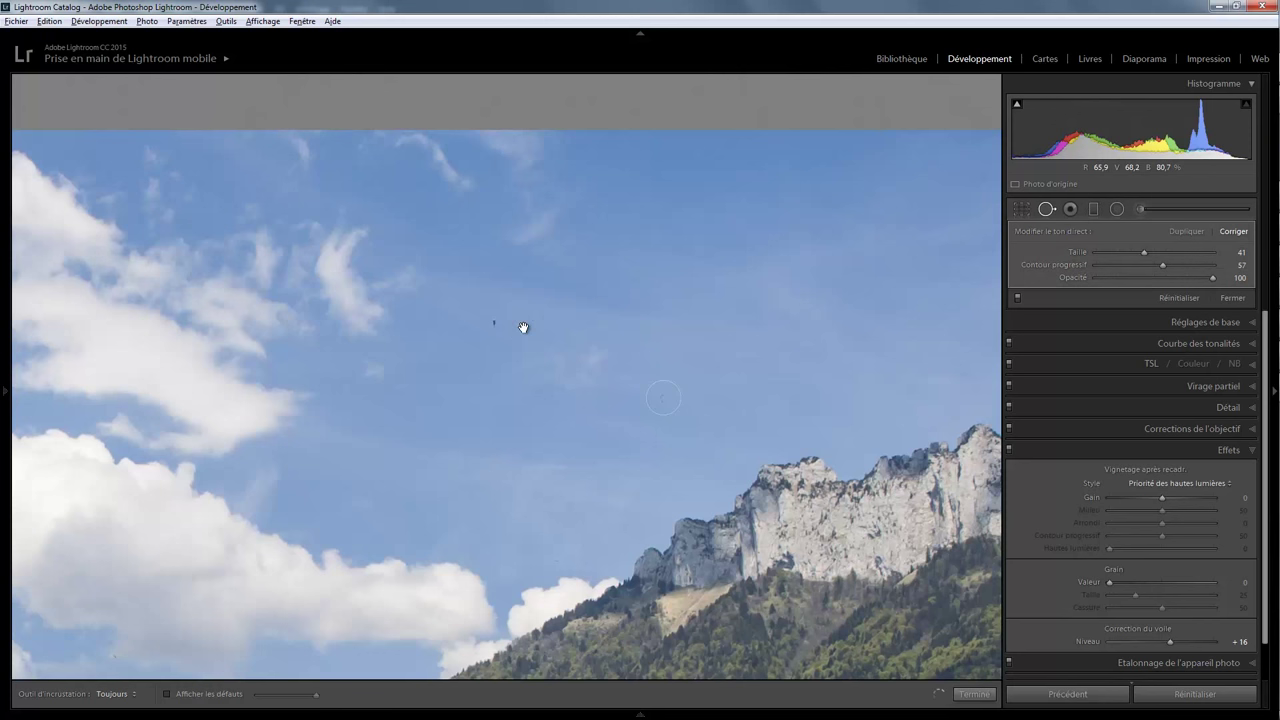
{"action": "left_click", "coordinate": [523, 326]}
{"action": "left_click", "coordinate": [493, 322]}
{"action": "left_click", "coordinate": [975, 694]}
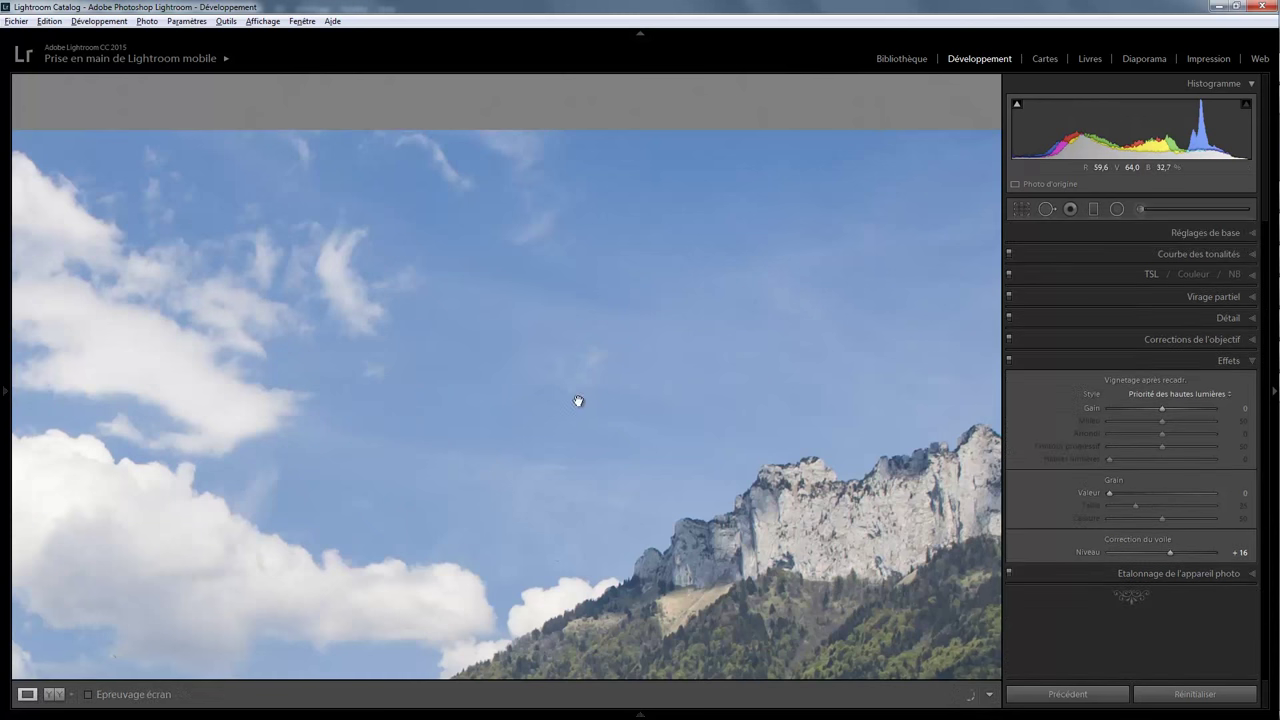
{"action": "left_click", "coordinate": [546, 354]}
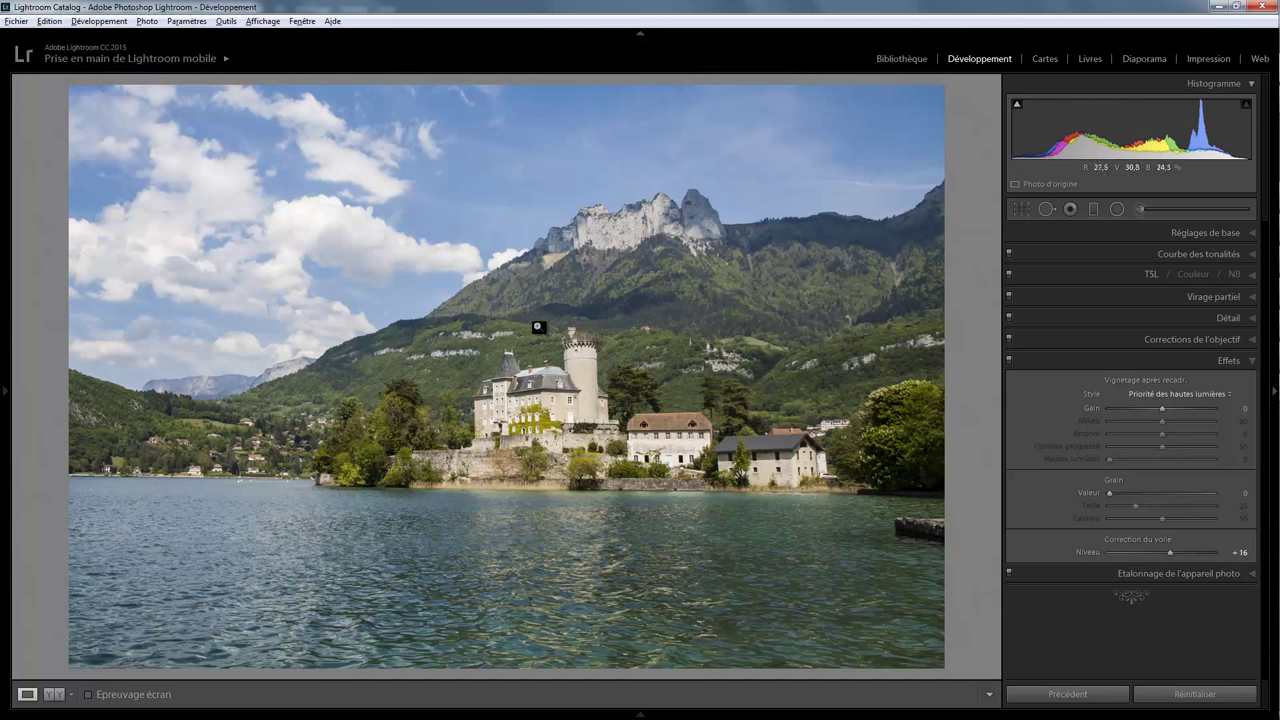
Edit the photo in Adobe Photoshop CC 2015 from its context menu
{"action": "right_click", "coordinate": [530, 322]}
{"action": "mouse_move", "coordinate": [590, 419]}
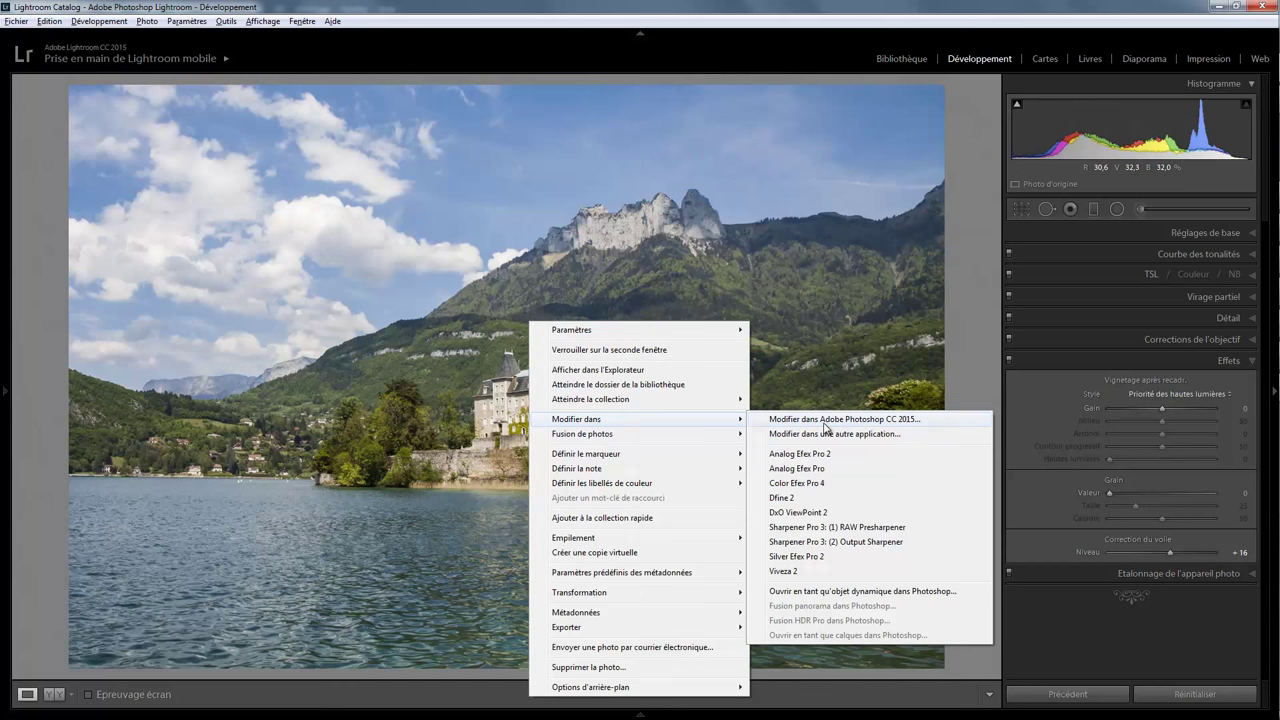
{"action": "left_click", "coordinate": [822, 424]}
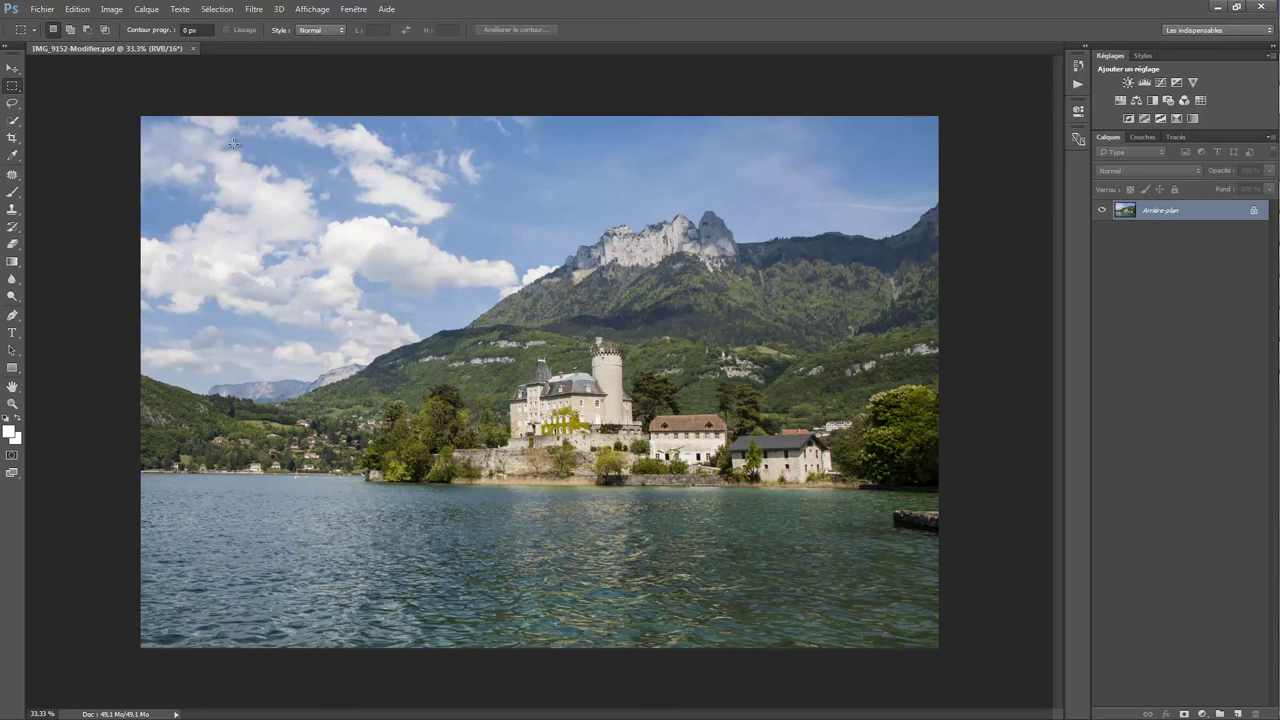
Add a relative 500 × 500 pixel canvas, anchored bottom-right, filled with white
{"action": "left_click", "coordinate": [112, 11]}
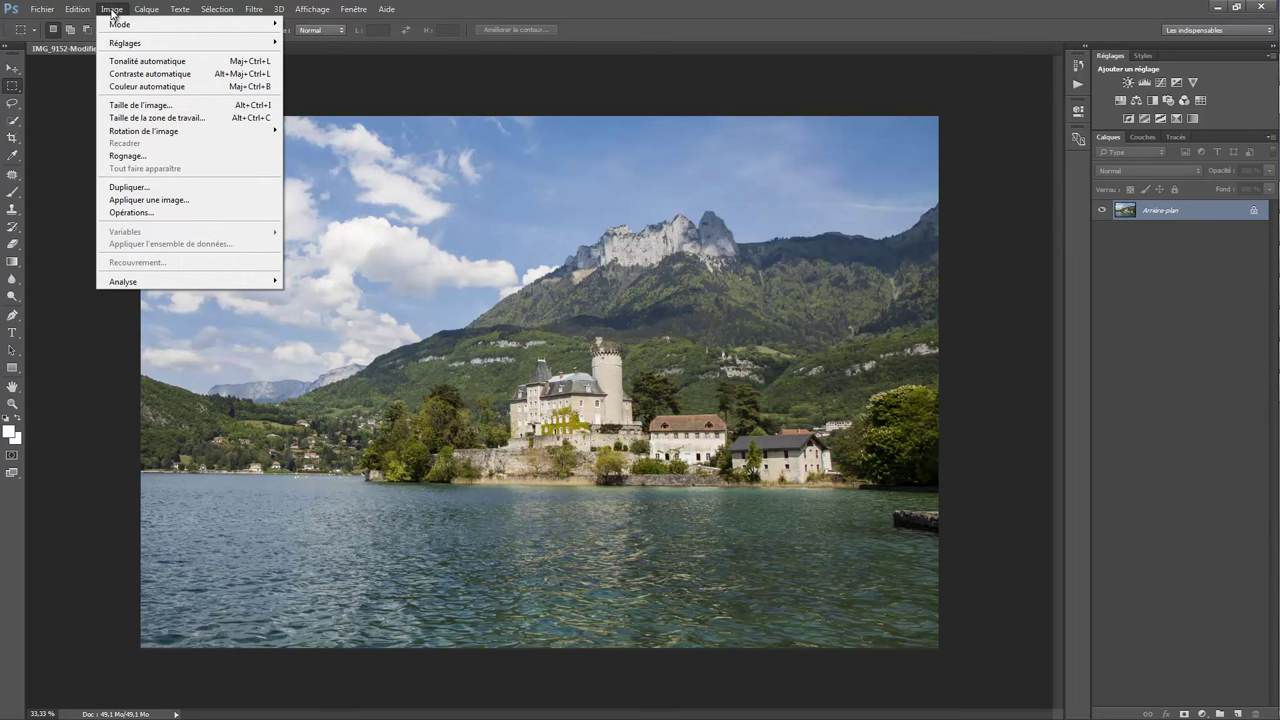
{"action": "left_click", "coordinate": [168, 118]}
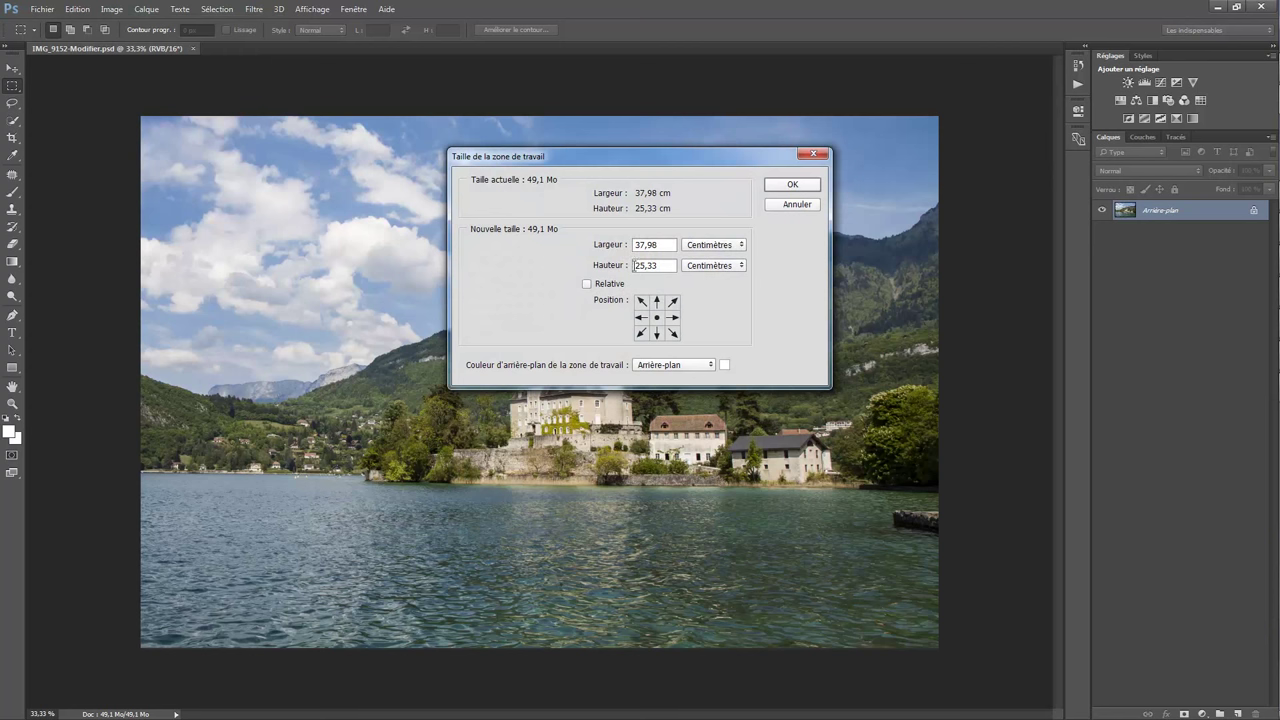
{"action": "left_click", "coordinate": [618, 285]}
{"action": "left_click", "coordinate": [711, 251]}
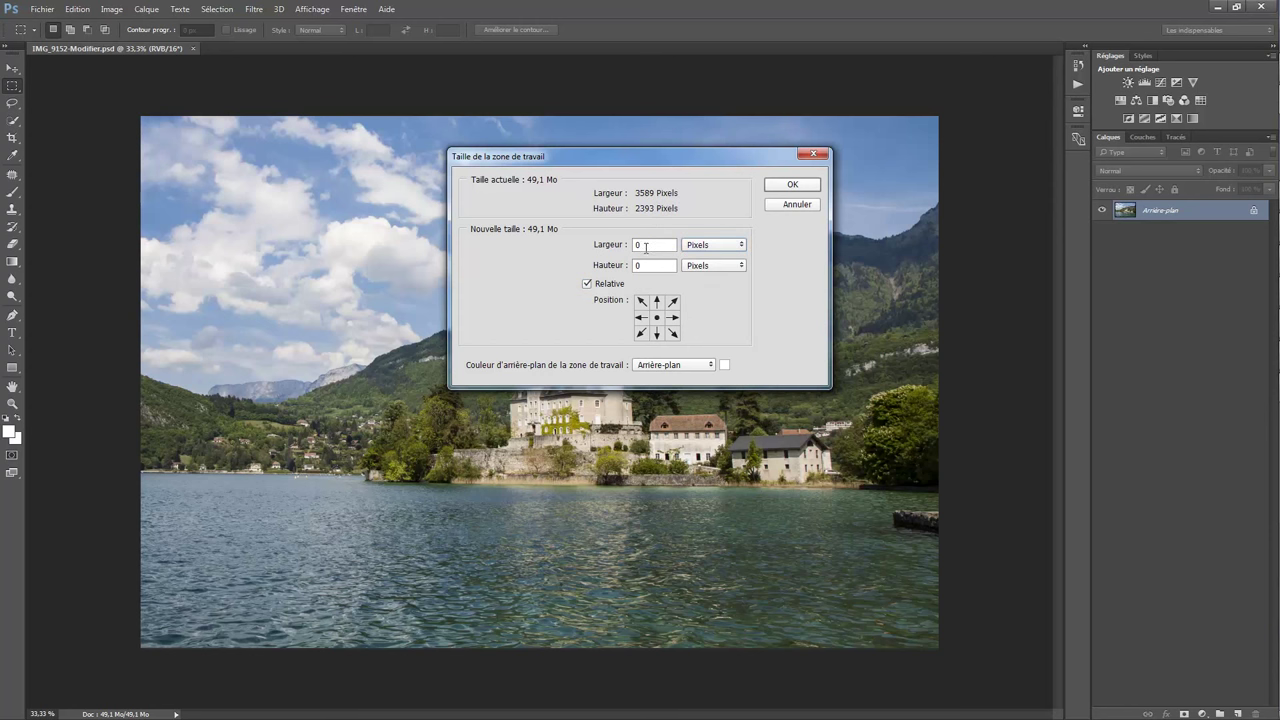
{"action": "left_click", "coordinate": [611, 250]}
{"action": "left_click", "coordinate": [647, 267]}
{"action": "type", "text": "500"}
{"action": "left_click", "coordinate": [643, 302]}
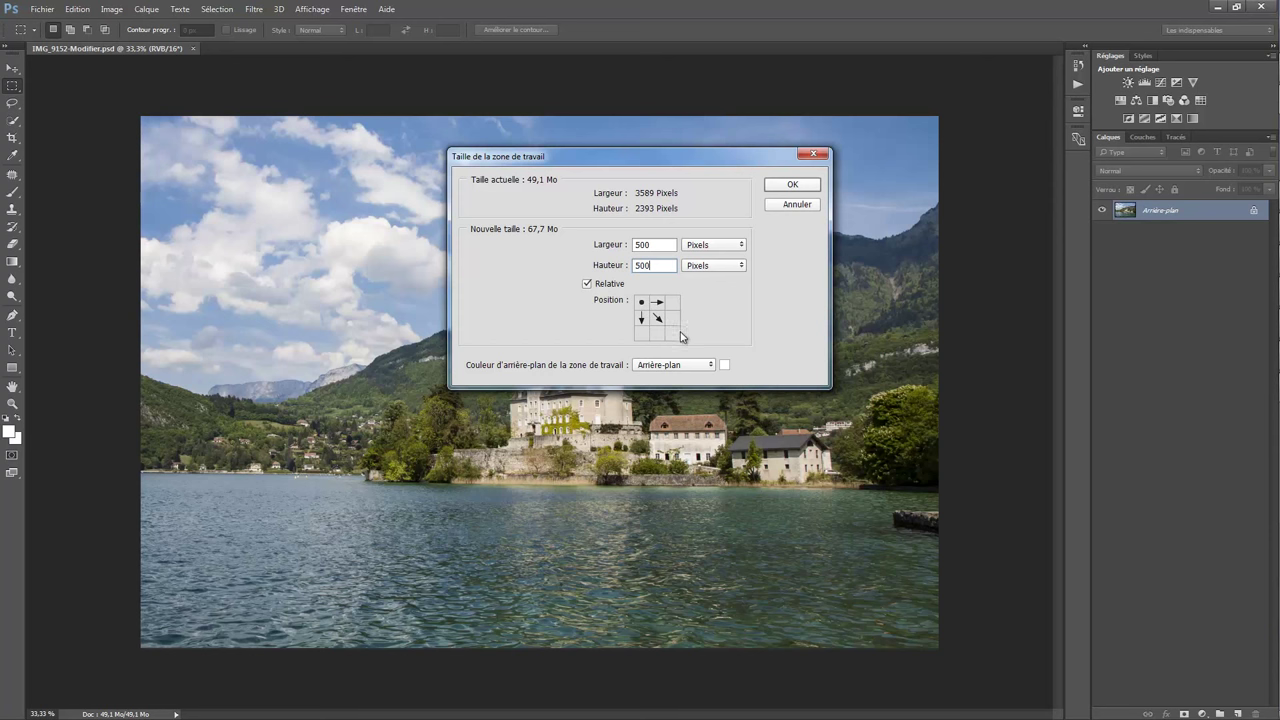
{"action": "left_click", "coordinate": [673, 333]}
{"action": "left_click", "coordinate": [675, 367]}
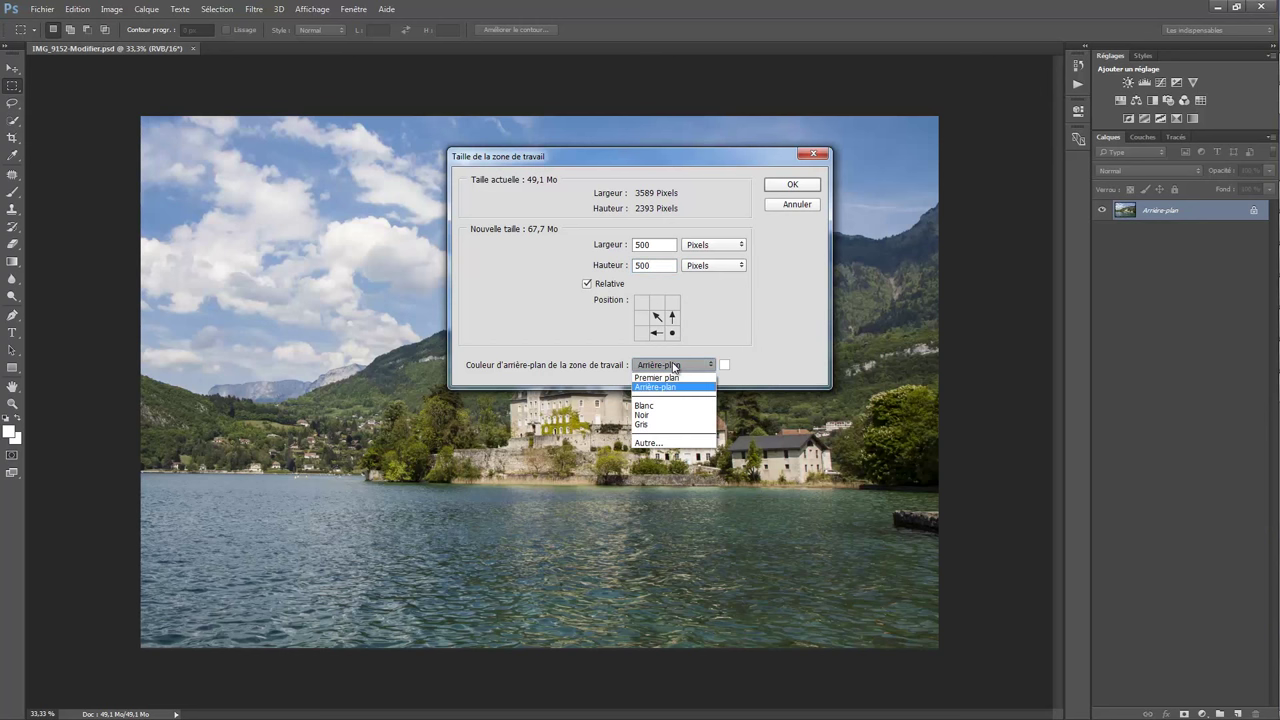
{"action": "left_click", "coordinate": [655, 405]}
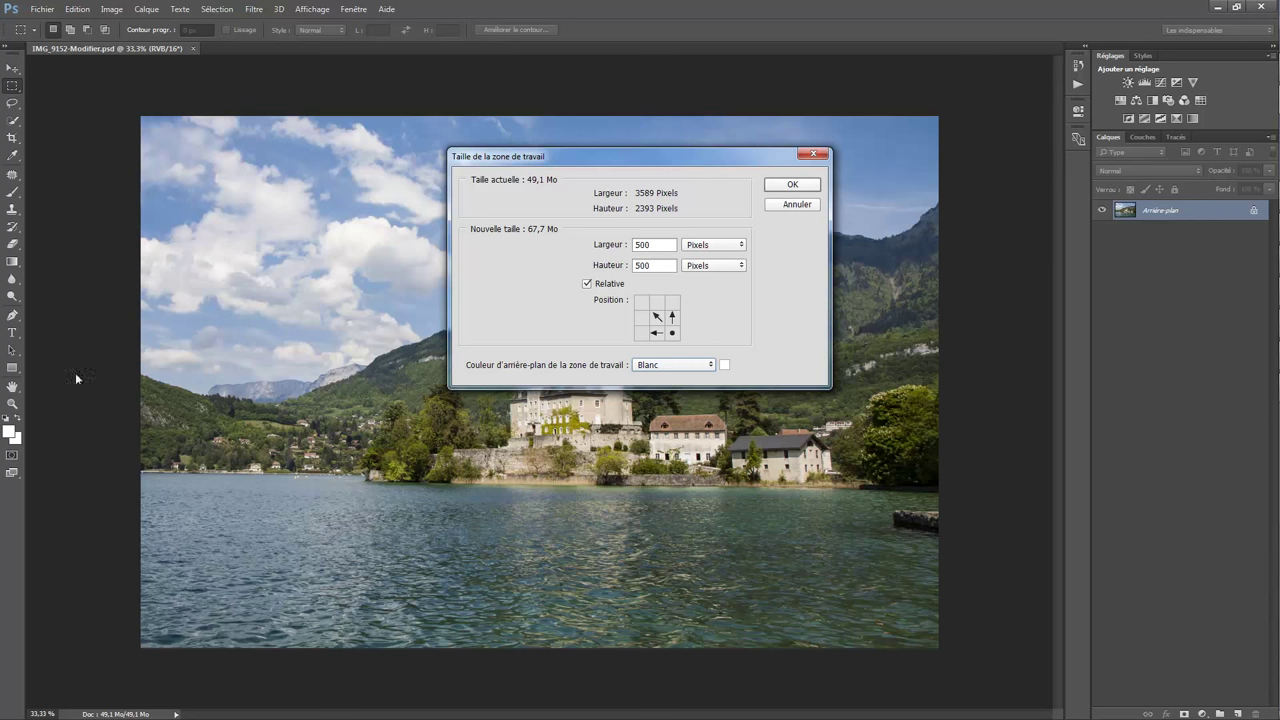
{"action": "left_click", "coordinate": [795, 185]}
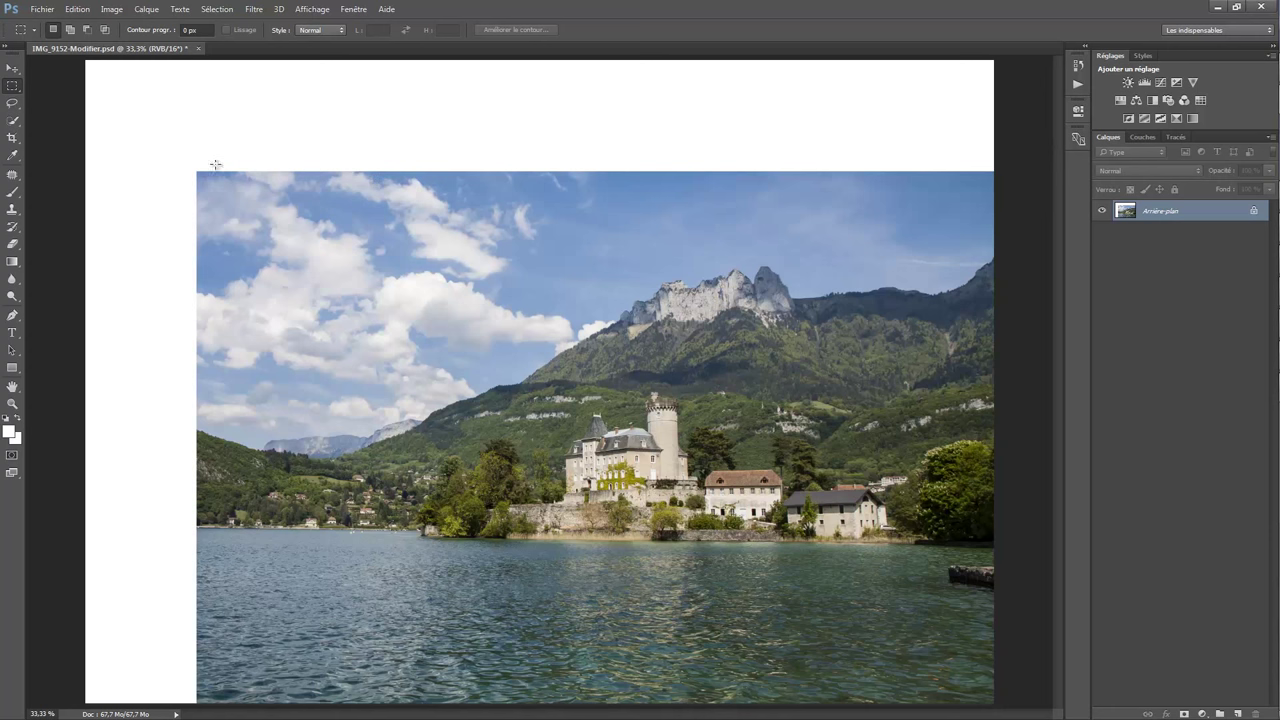
Copy a strip of sky along the photo's top onto its own layer
{"action": "left_click_drag", "start_coordinate": [190, 168], "coordinate": [1003, 244]}
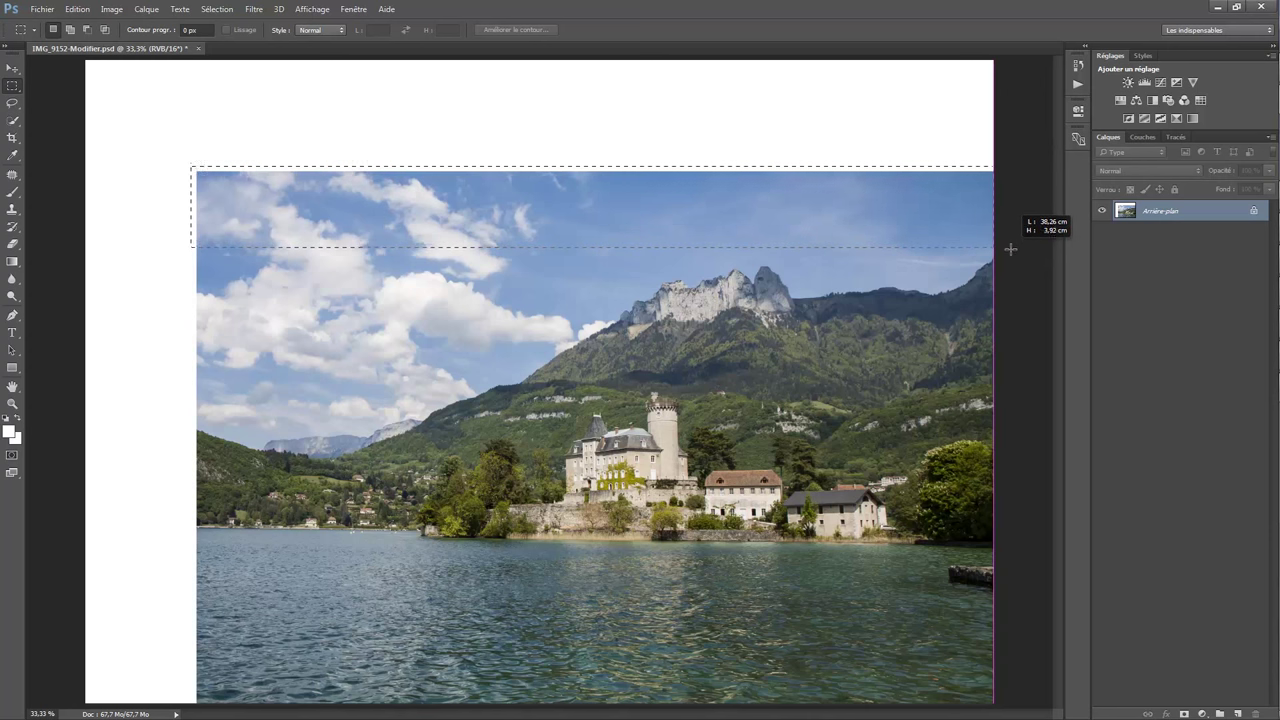
{"action": "mouse_move", "coordinate": [1003, 244]}
{"action": "left_mouse_down"}
{"action": "mouse_move", "coordinate": [1006, 300]}
{"action": "mouse_move", "coordinate": [1007, 253]}
{"action": "left_mouse_up"}
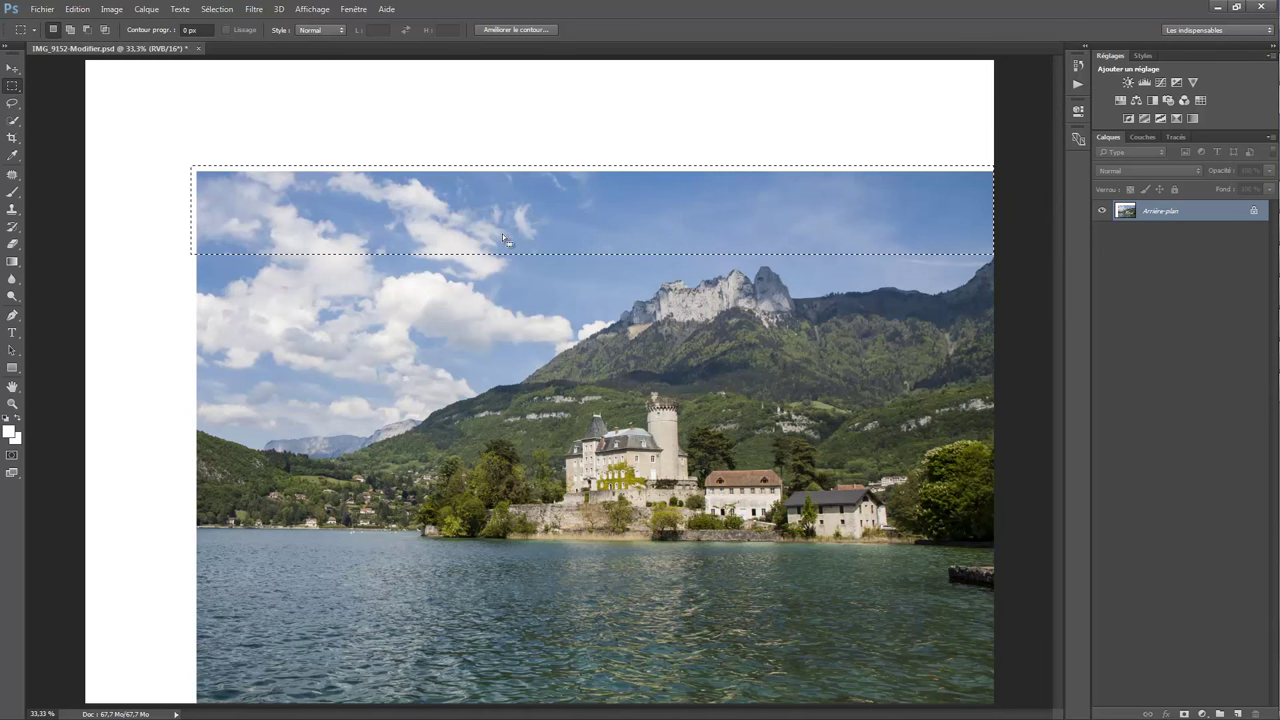
{"action": "right_click", "coordinate": [550, 232]}
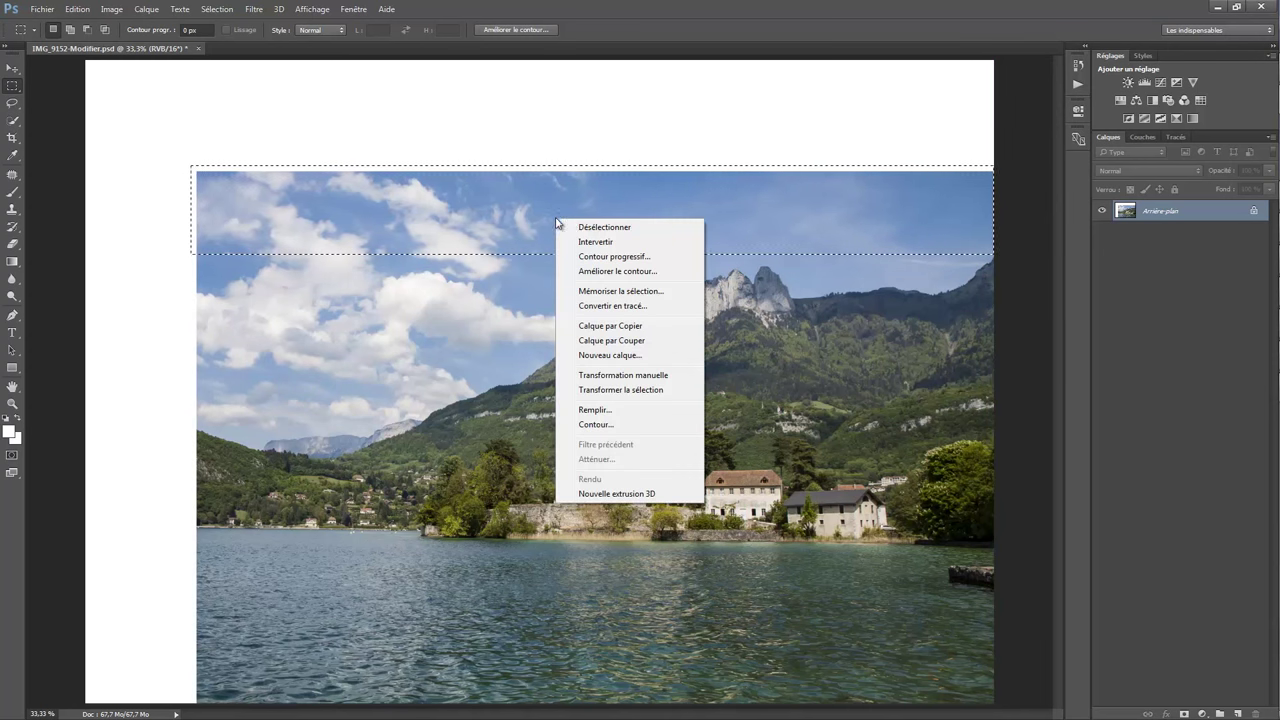
{"action": "left_click", "coordinate": [620, 328]}
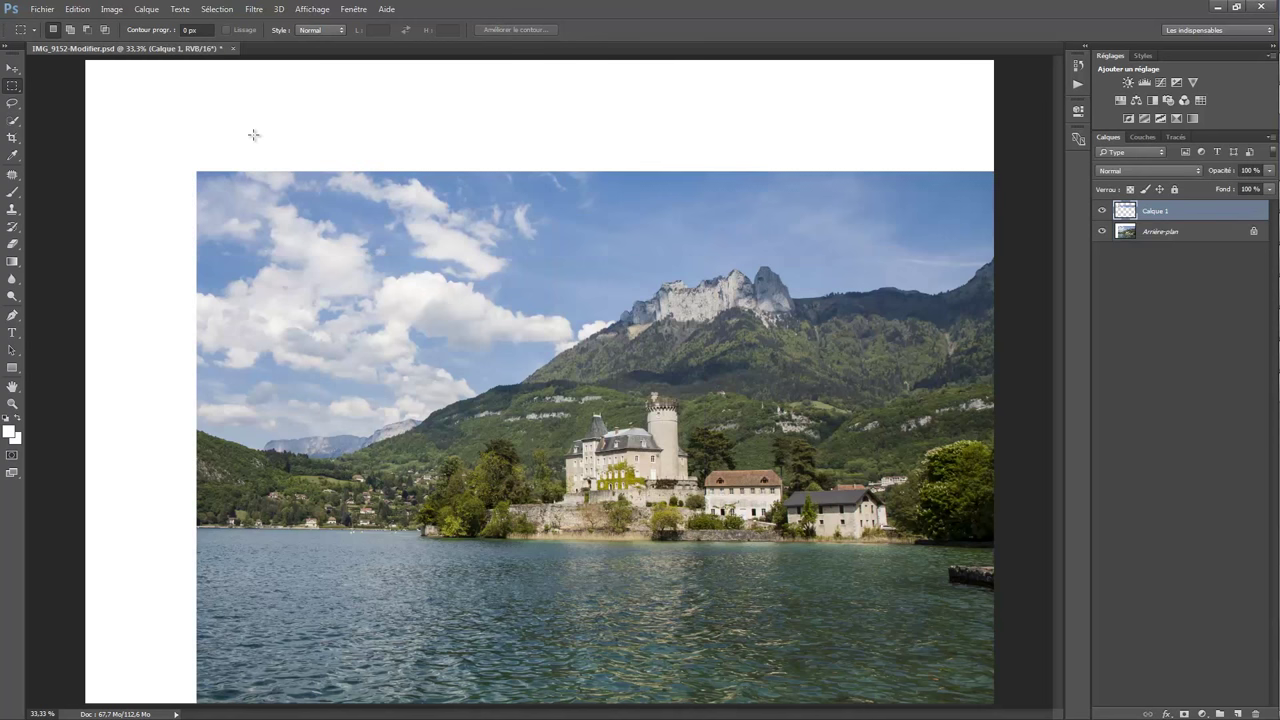
Scale the copied sky strip upward to fill the white space above
{"action": "left_click", "coordinate": [77, 9]}
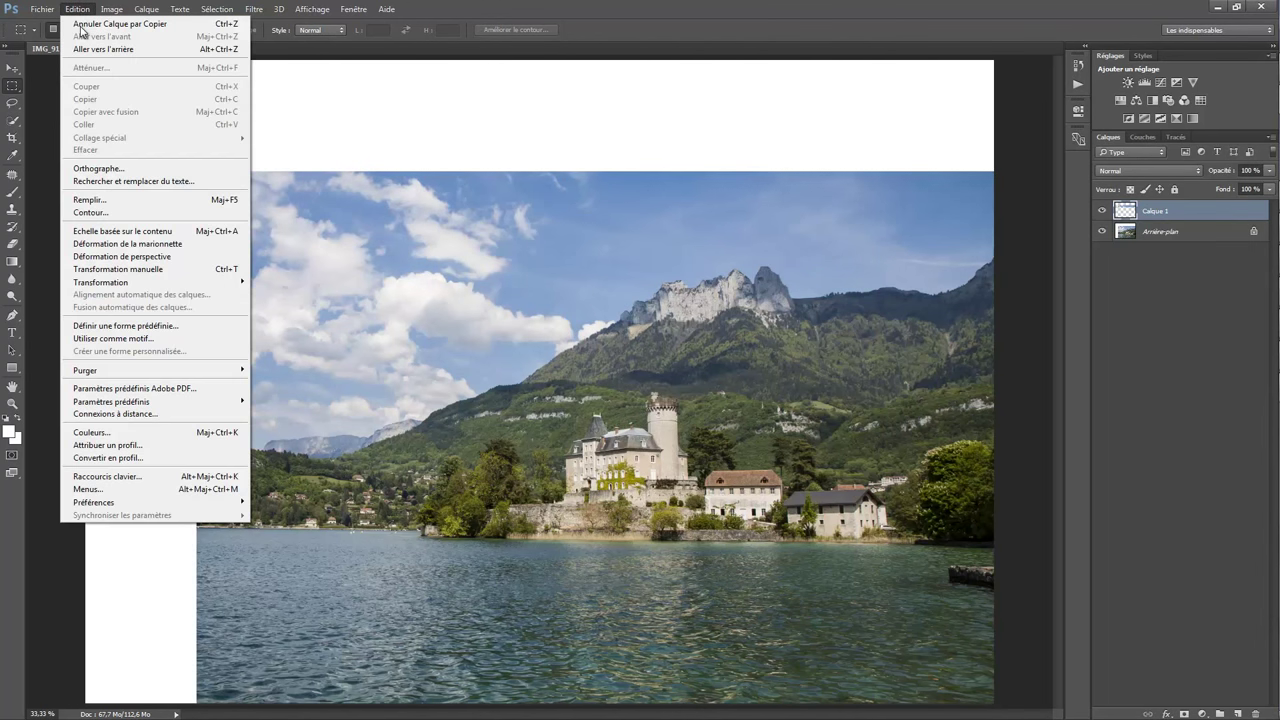
{"action": "mouse_move", "coordinate": [101, 282]}
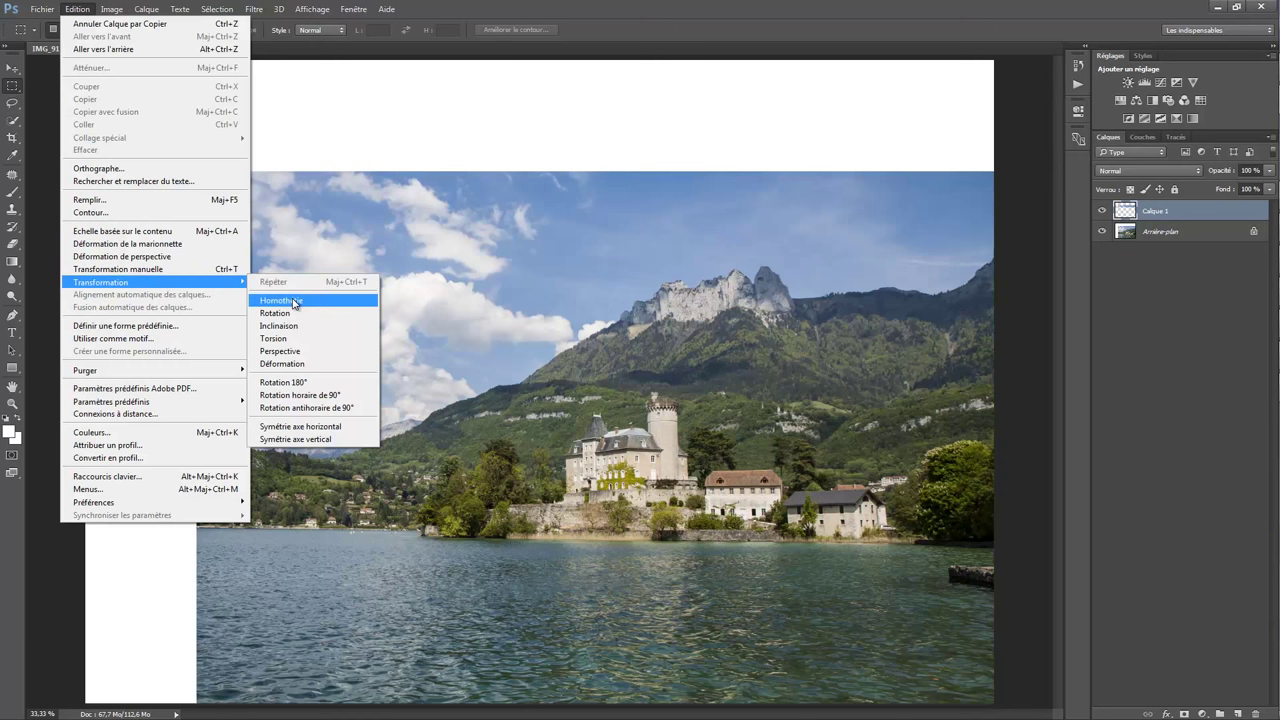
{"action": "left_click", "coordinate": [294, 301]}
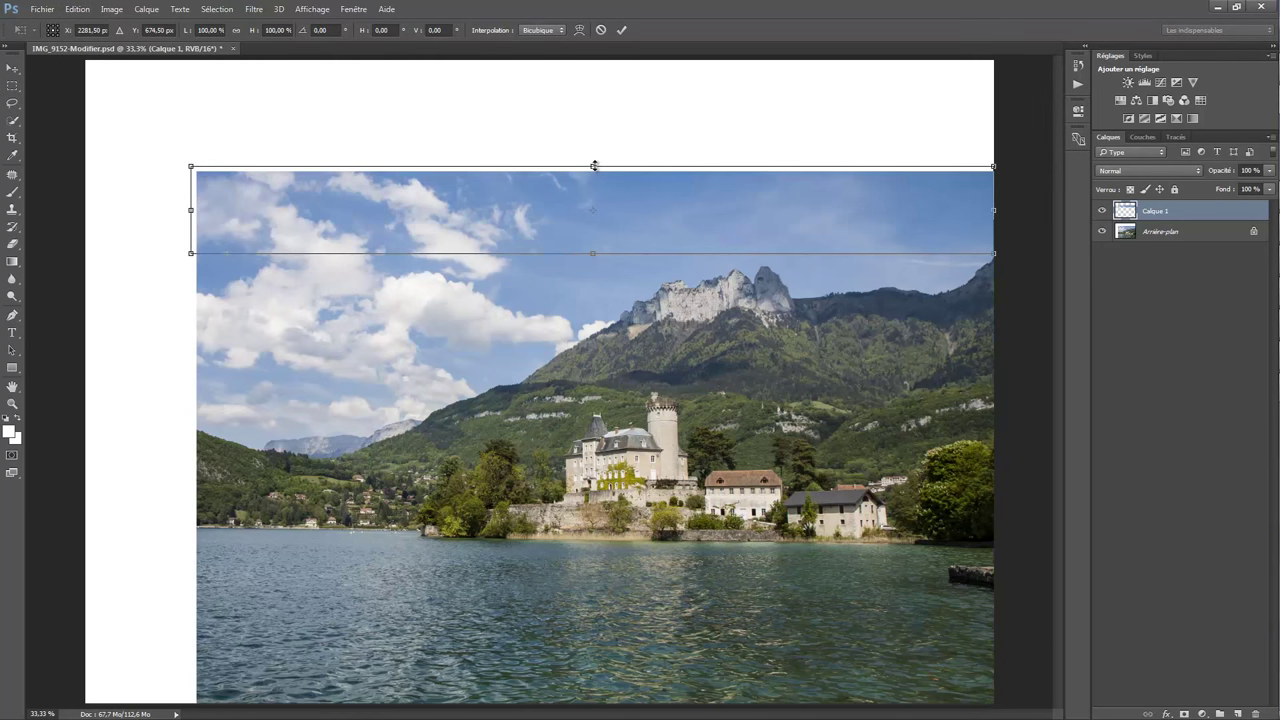
{"action": "left_click_drag", "start_coordinate": [593, 169], "coordinate": [591, 161]}
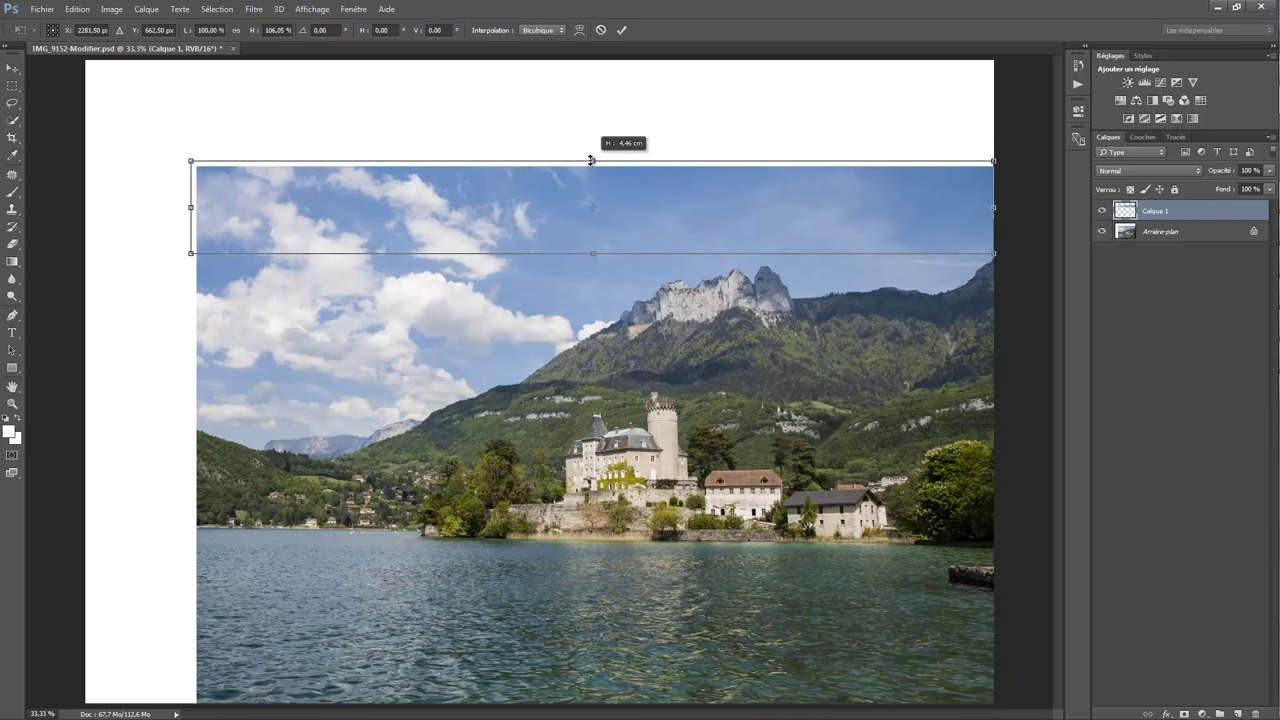
{"action": "mouse_move", "coordinate": [591, 160]}
{"action": "left_mouse_down"}
{"action": "mouse_move", "coordinate": [591, 126]}
{"action": "mouse_move", "coordinate": [593, 180]}
{"action": "mouse_move", "coordinate": [590, 50]}
{"action": "mouse_move", "coordinate": [586, 186]}
{"action": "mouse_move", "coordinate": [579, 127]}
{"action": "left_mouse_up"}
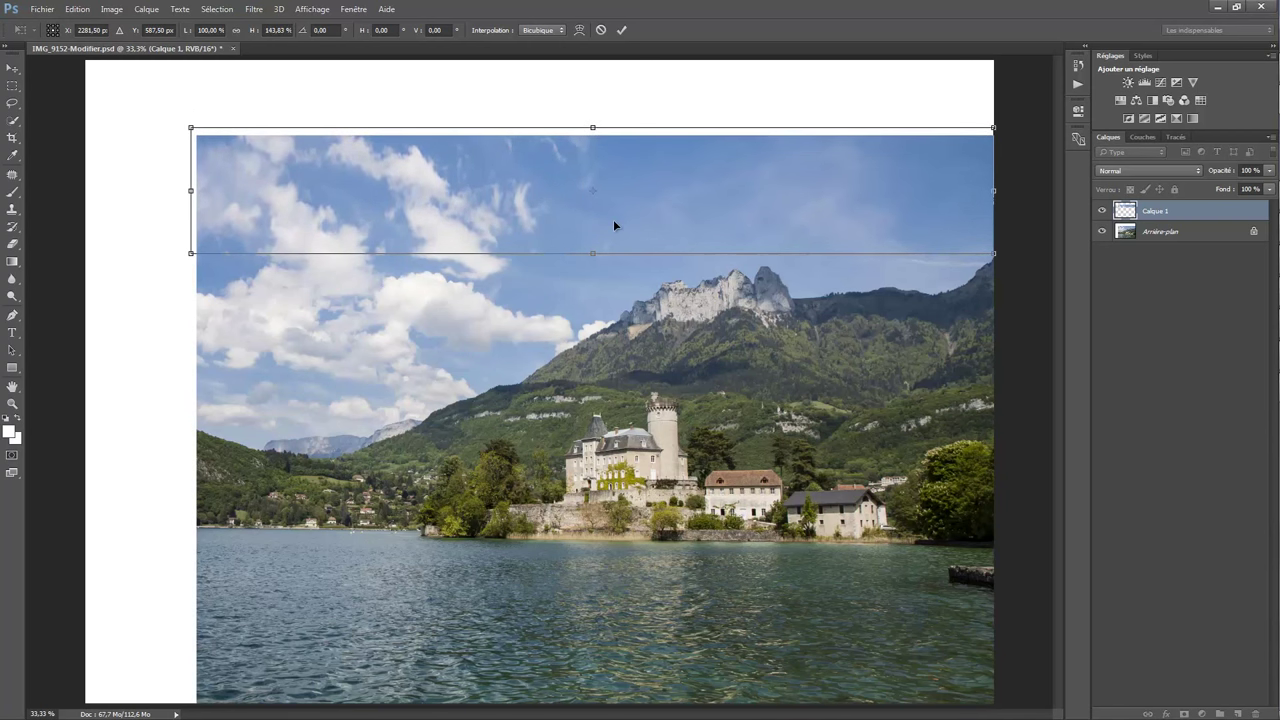
{"action": "key", "text": "m"}
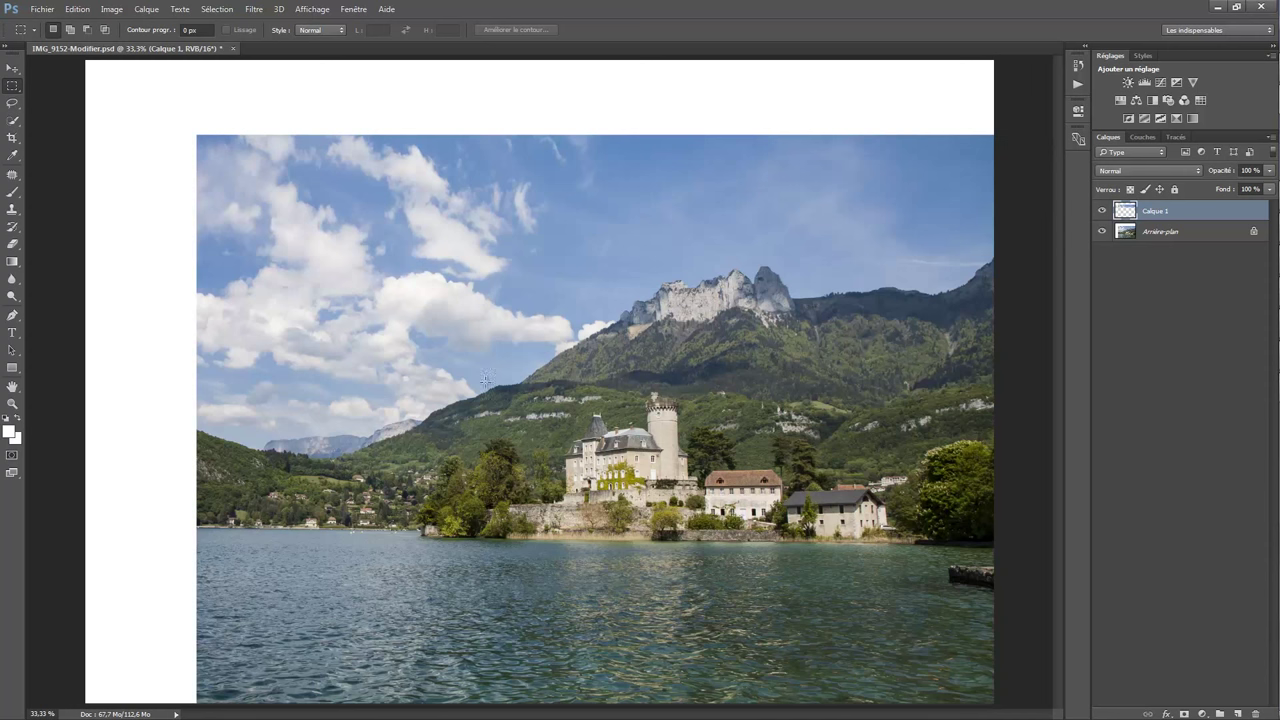
Merge the sky layer and background into a single layer
{"action": "left_click", "coordinate": [1172, 235], "text": "shift"}
{"action": "right_click", "coordinate": [1170, 236]}
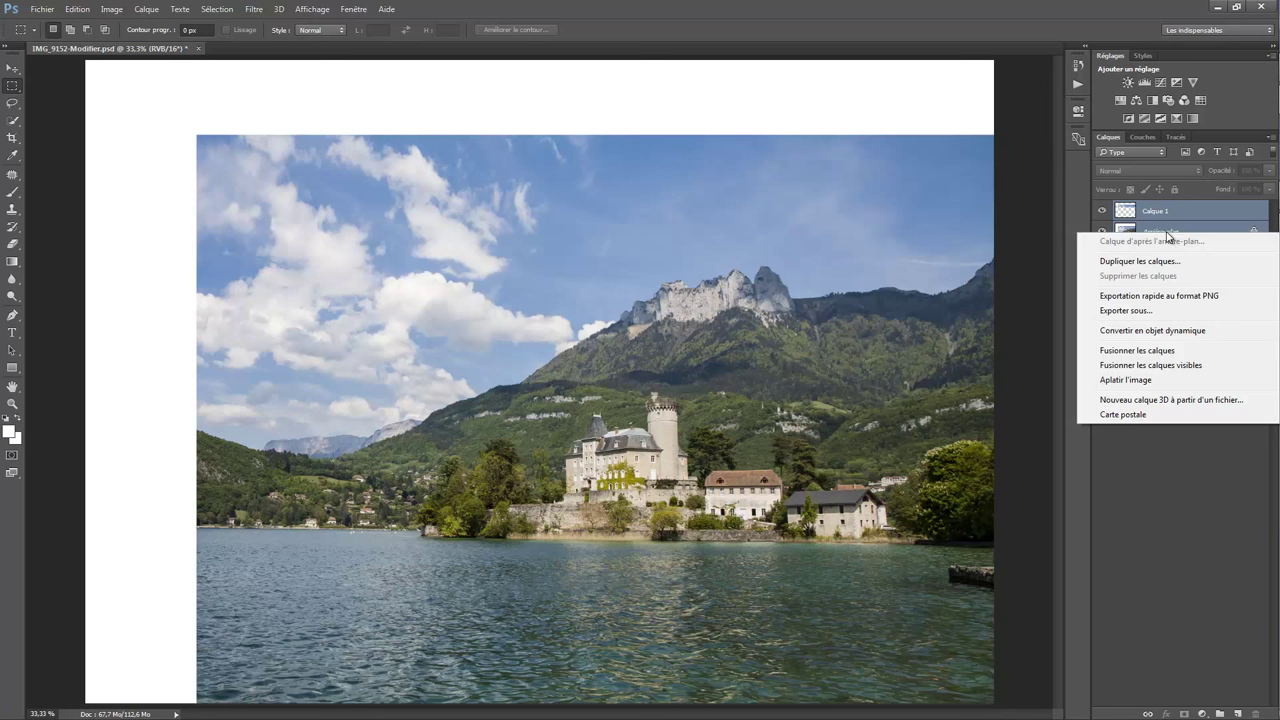
{"action": "left_click", "coordinate": [1155, 353]}
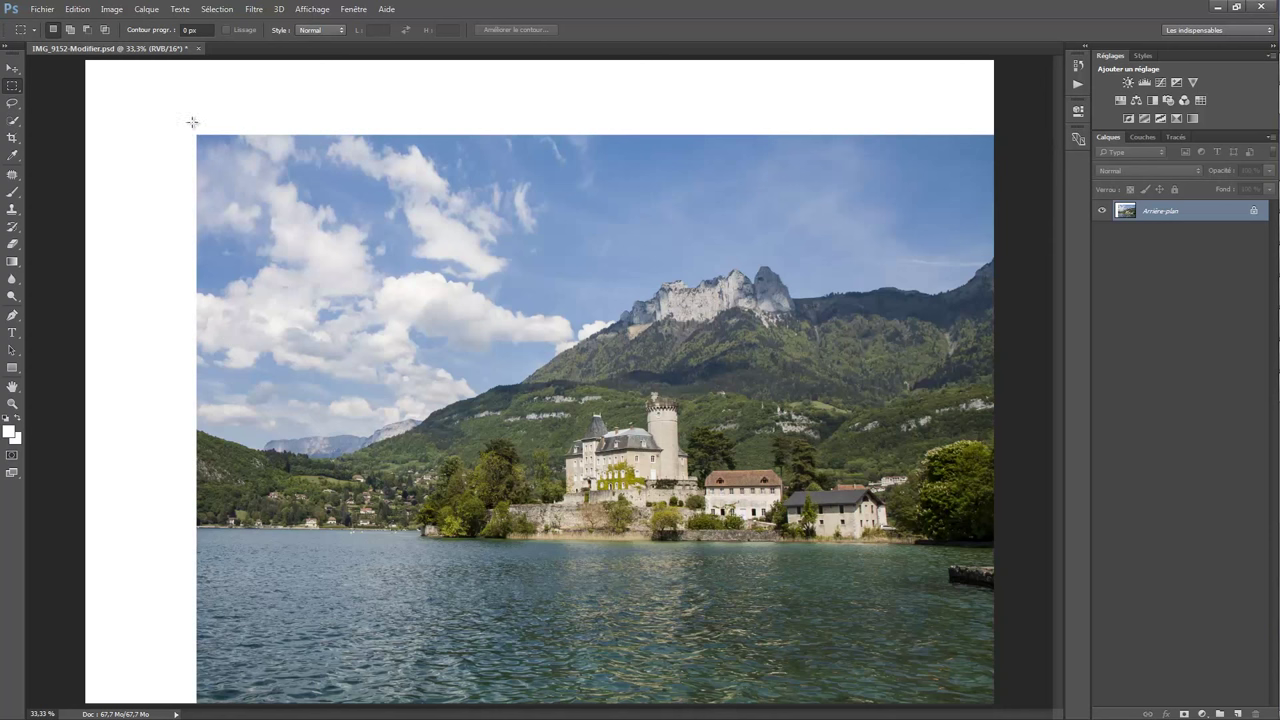
Copy the left part of the sky onto a new layer
{"action": "left_click_drag", "start_coordinate": [187, 127], "coordinate": [343, 427]}
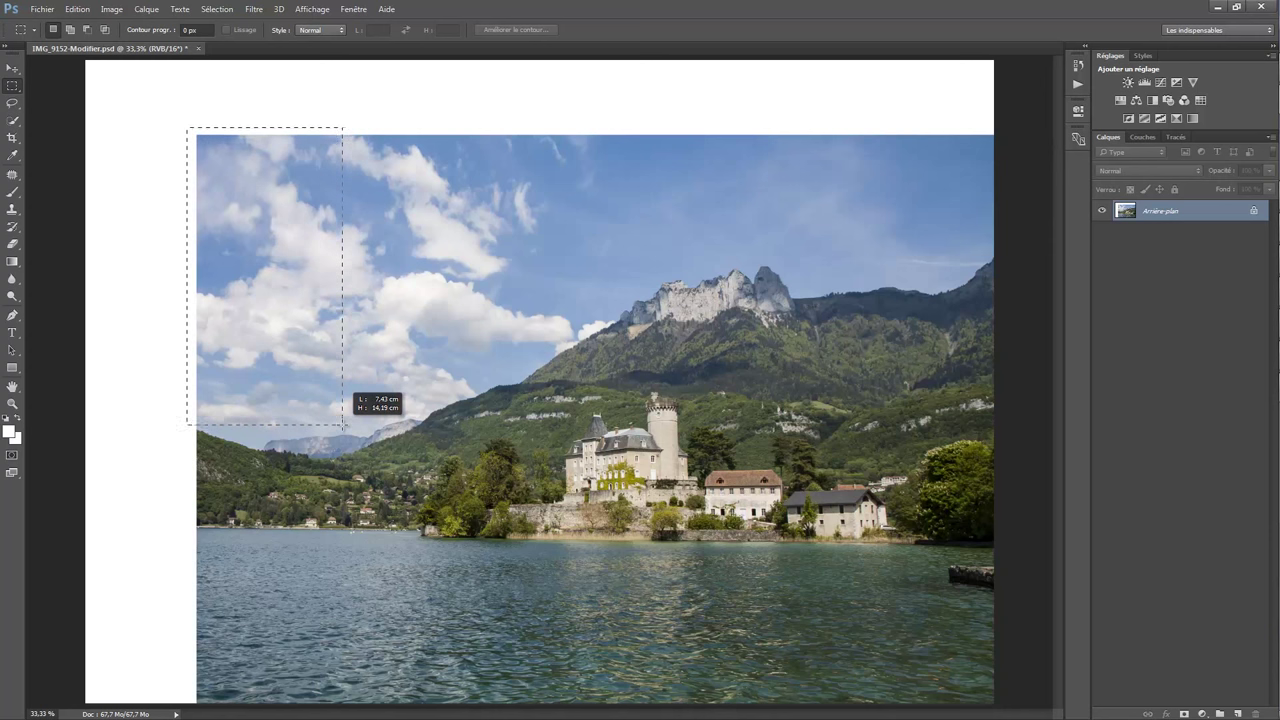
{"action": "mouse_move", "coordinate": [343, 427]}
{"action": "left_mouse_down"}
{"action": "mouse_move", "coordinate": [374, 412]}
{"action": "mouse_move", "coordinate": [403, 420]}
{"action": "mouse_move", "coordinate": [389, 420]}
{"action": "left_mouse_up"}
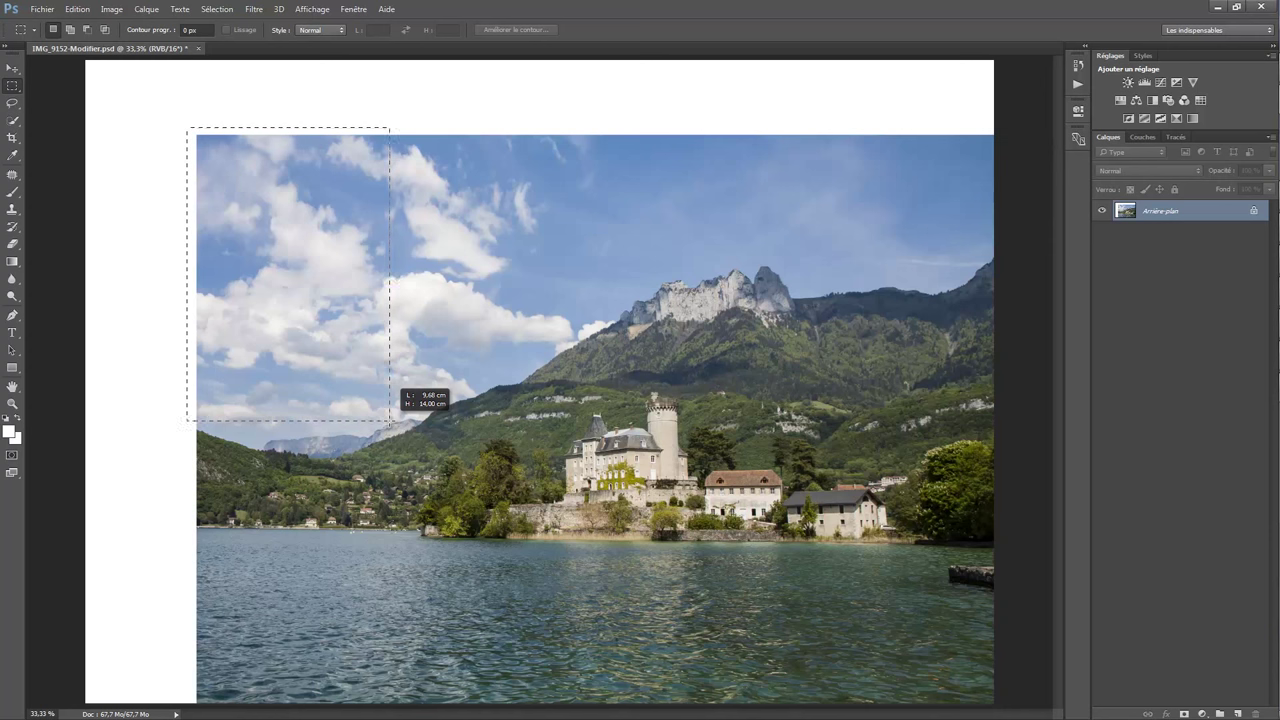
{"action": "right_click", "coordinate": [289, 288]}
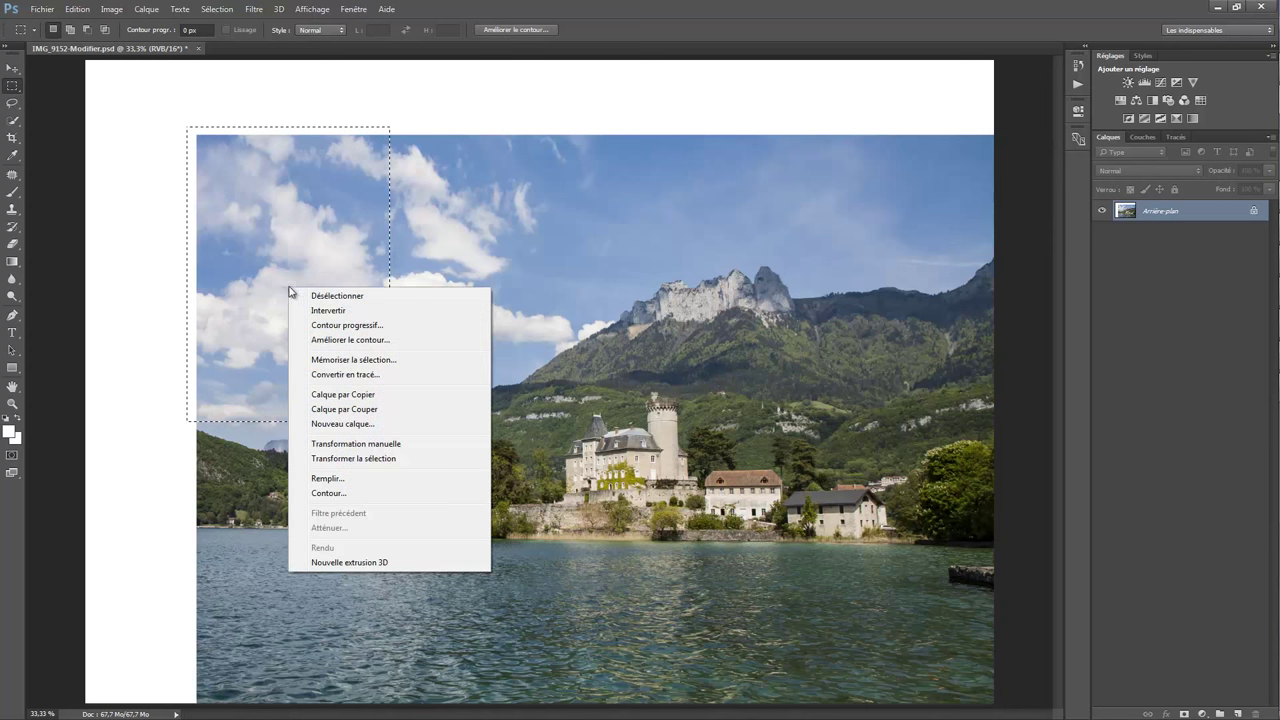
{"action": "left_click", "coordinate": [352, 396]}
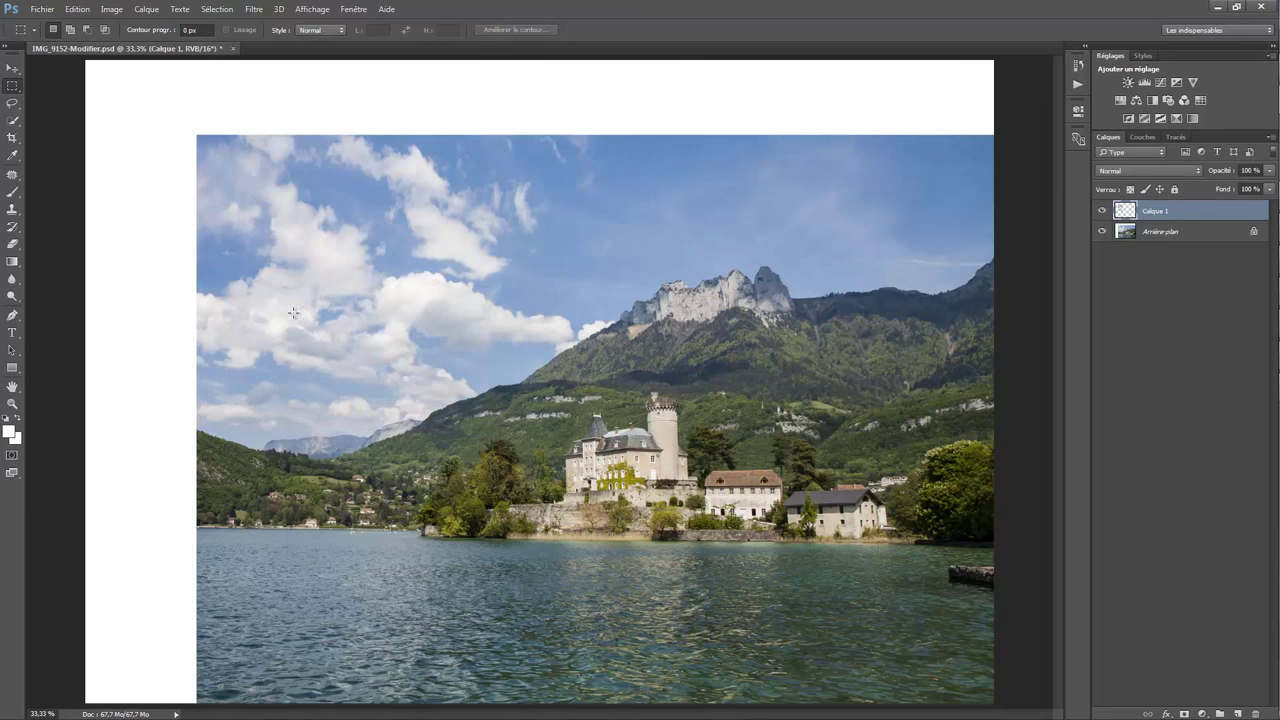
Scale the copied sky block leftward into the white margin
{"action": "left_click", "coordinate": [77, 9]}
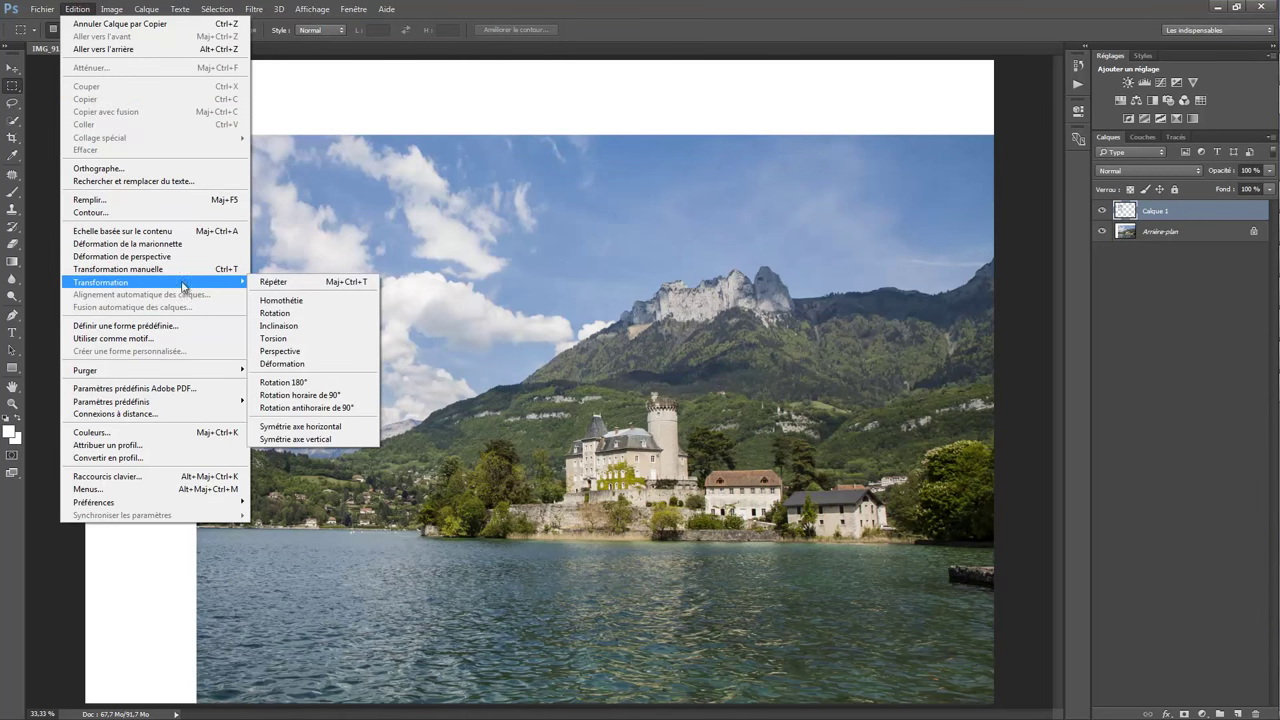
{"action": "left_click", "coordinate": [277, 299]}
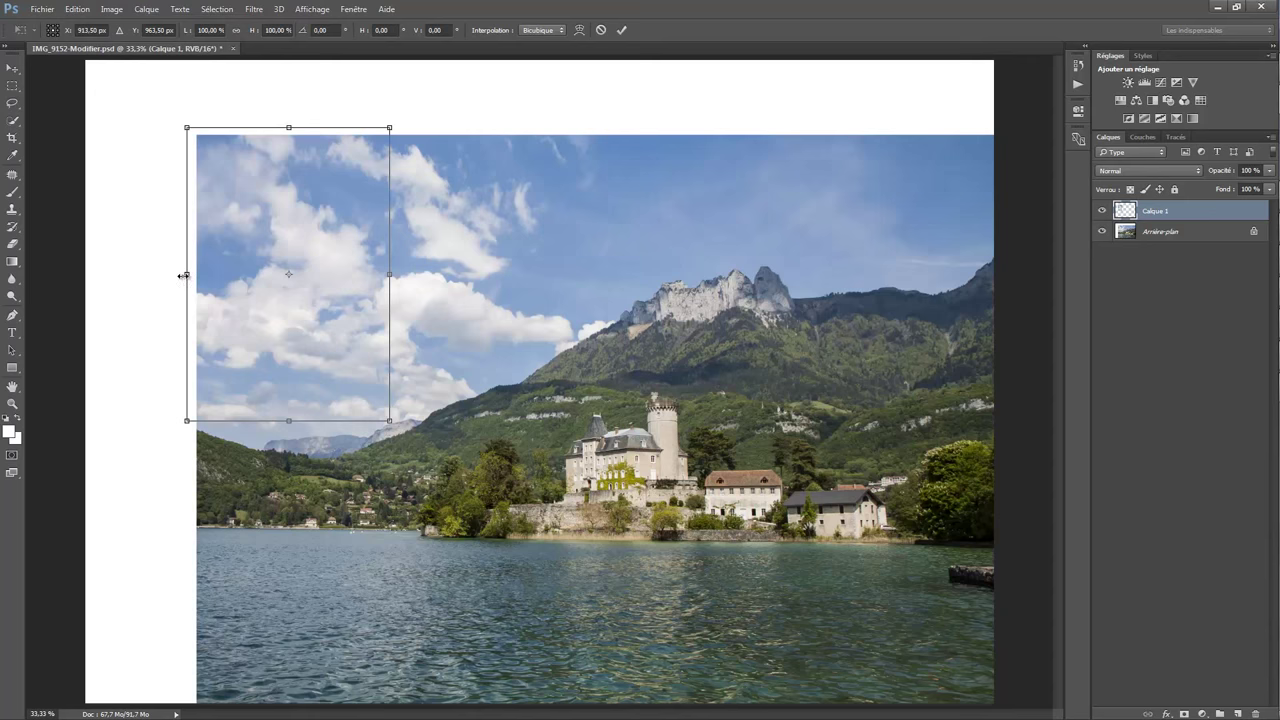
{"action": "left_click_drag", "start_coordinate": [184, 275], "coordinate": [136, 277]}
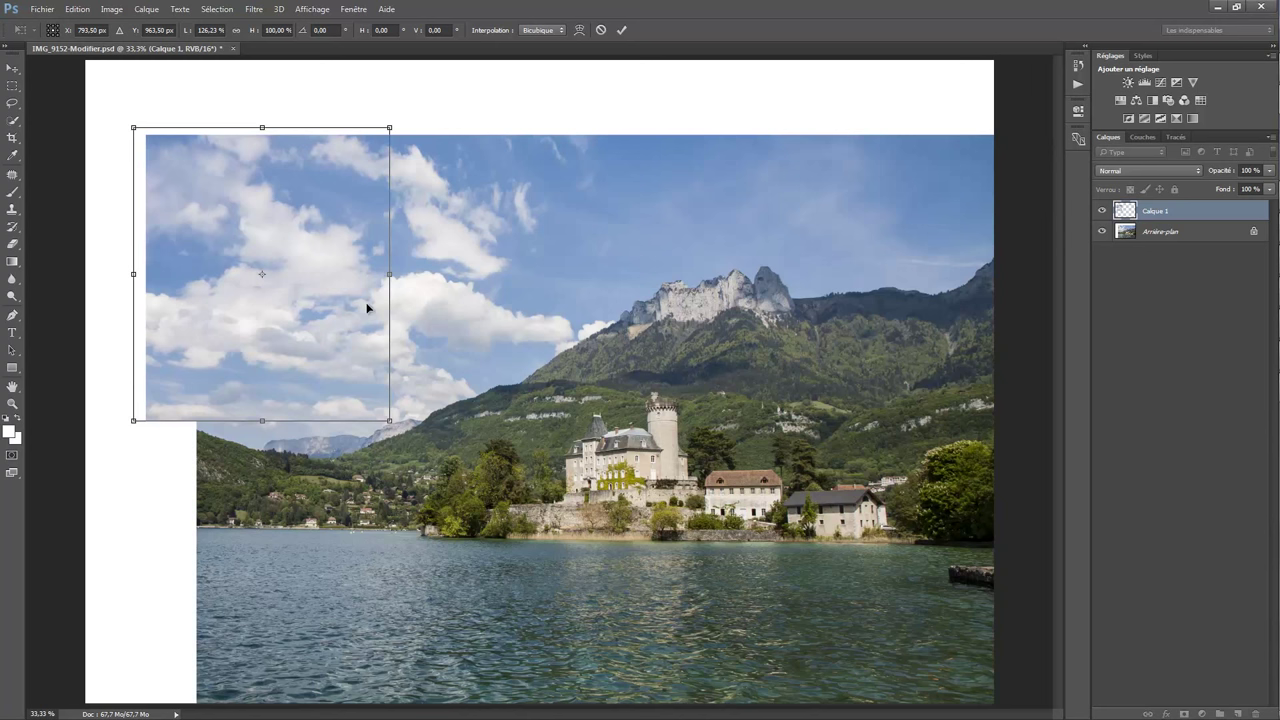
{"action": "key", "text": "Return"}
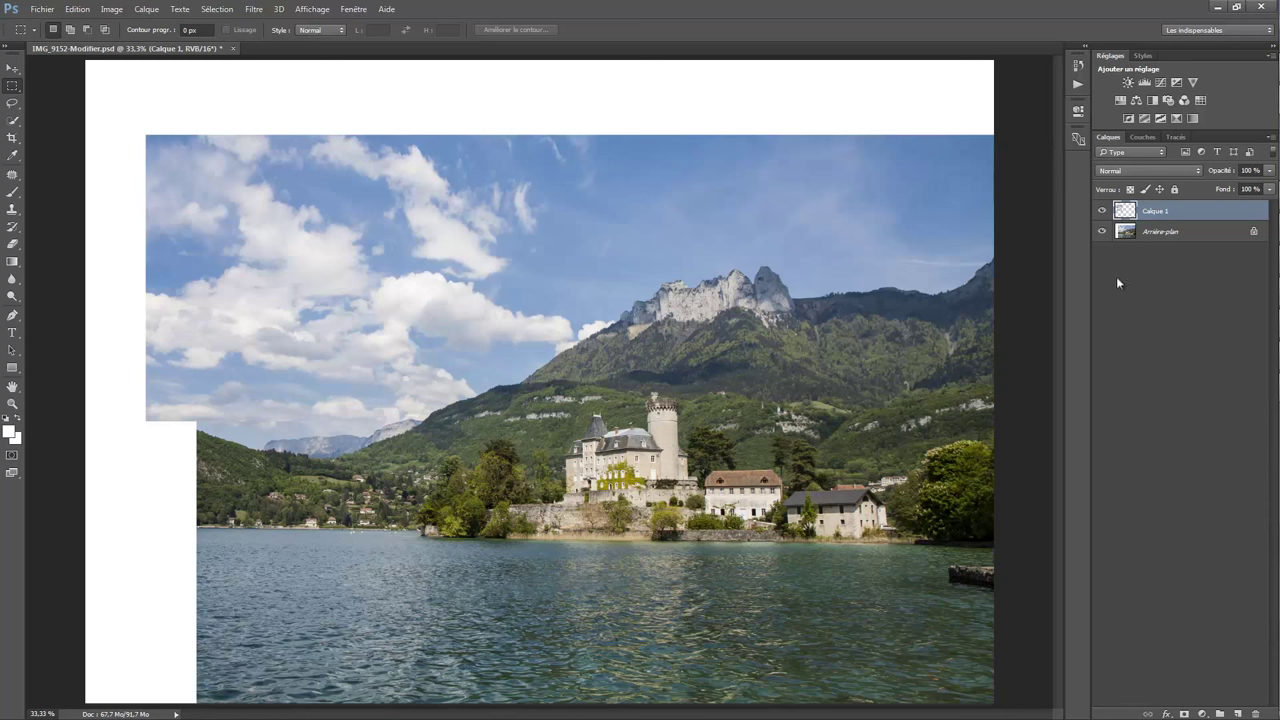
Merge Calque 1 and the background into one layer
{"action": "left_click", "coordinate": [1189, 234], "text": "shift"}
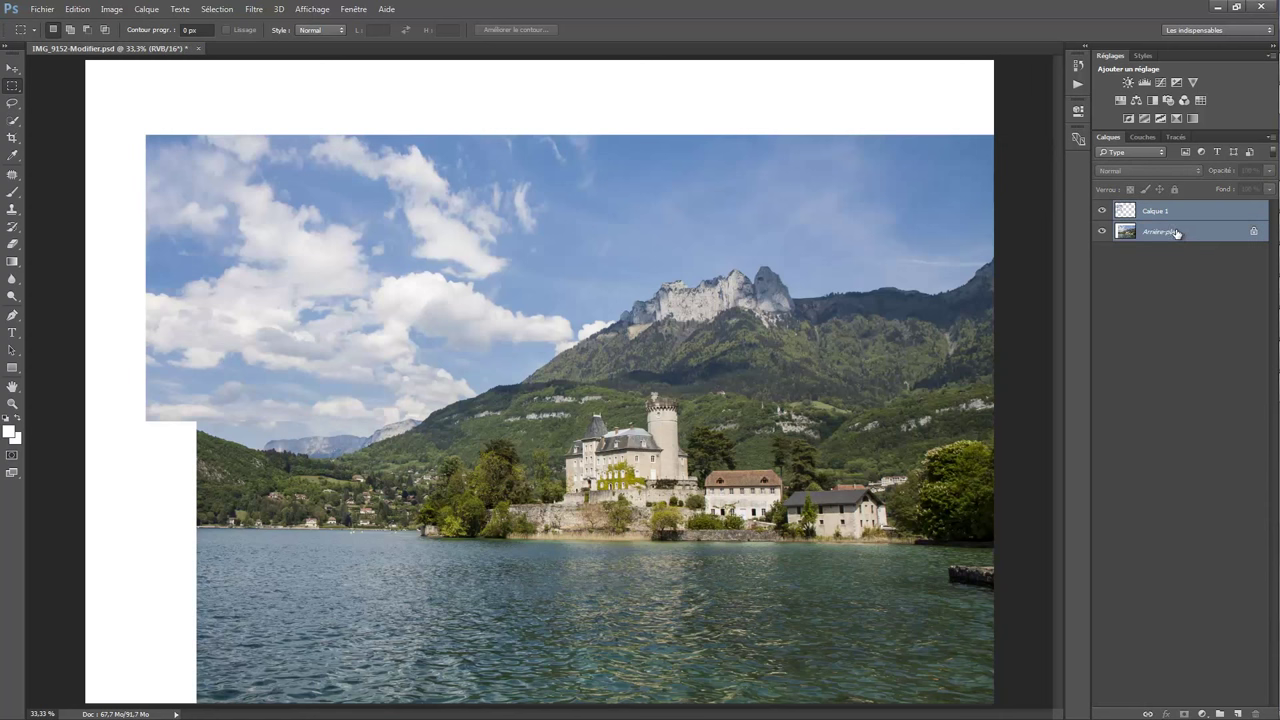
{"action": "right_click", "coordinate": [1178, 234]}
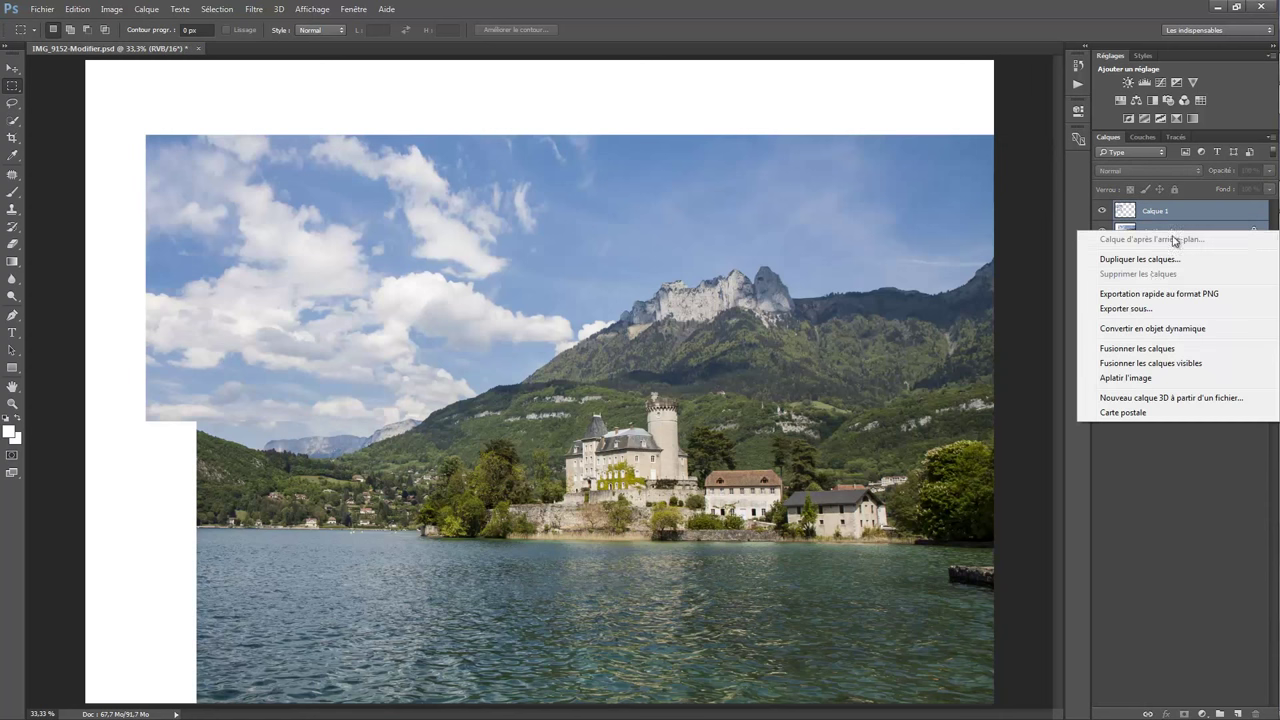
{"action": "left_click", "coordinate": [1134, 350]}
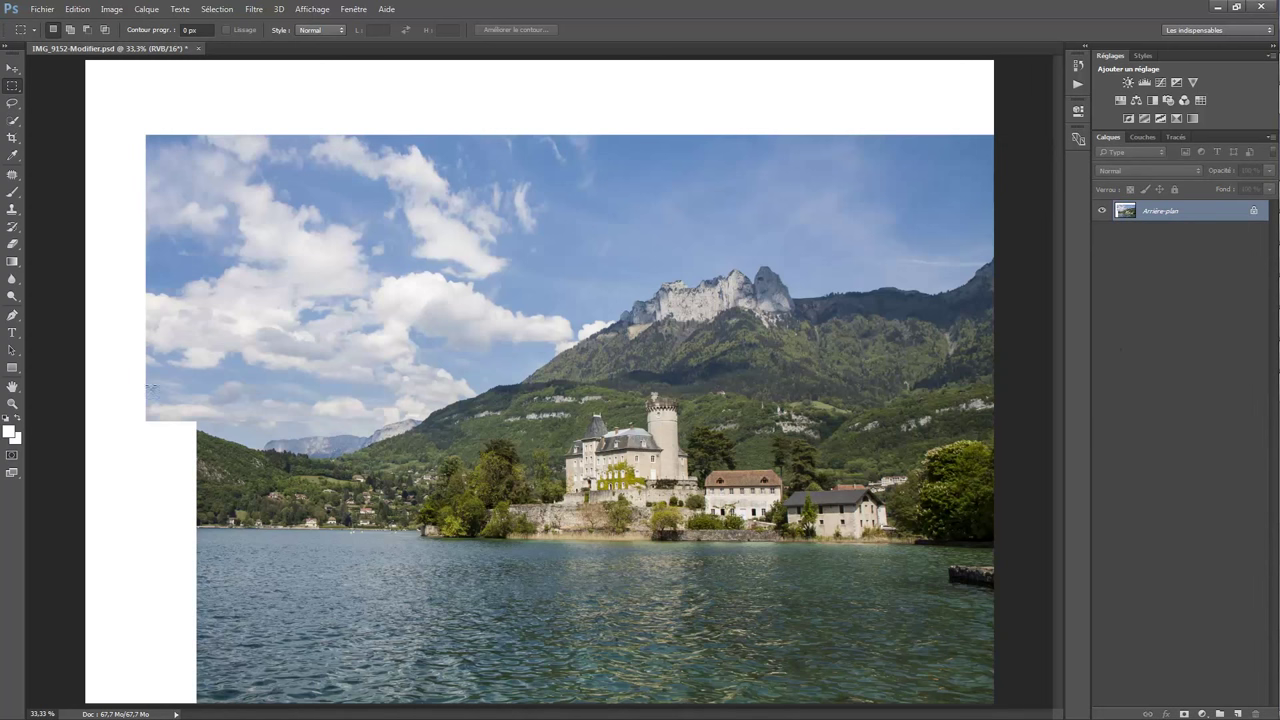
Switch to the Clone Stamp tool and enlarge its brush
{"action": "left_click", "coordinate": [13, 209]}
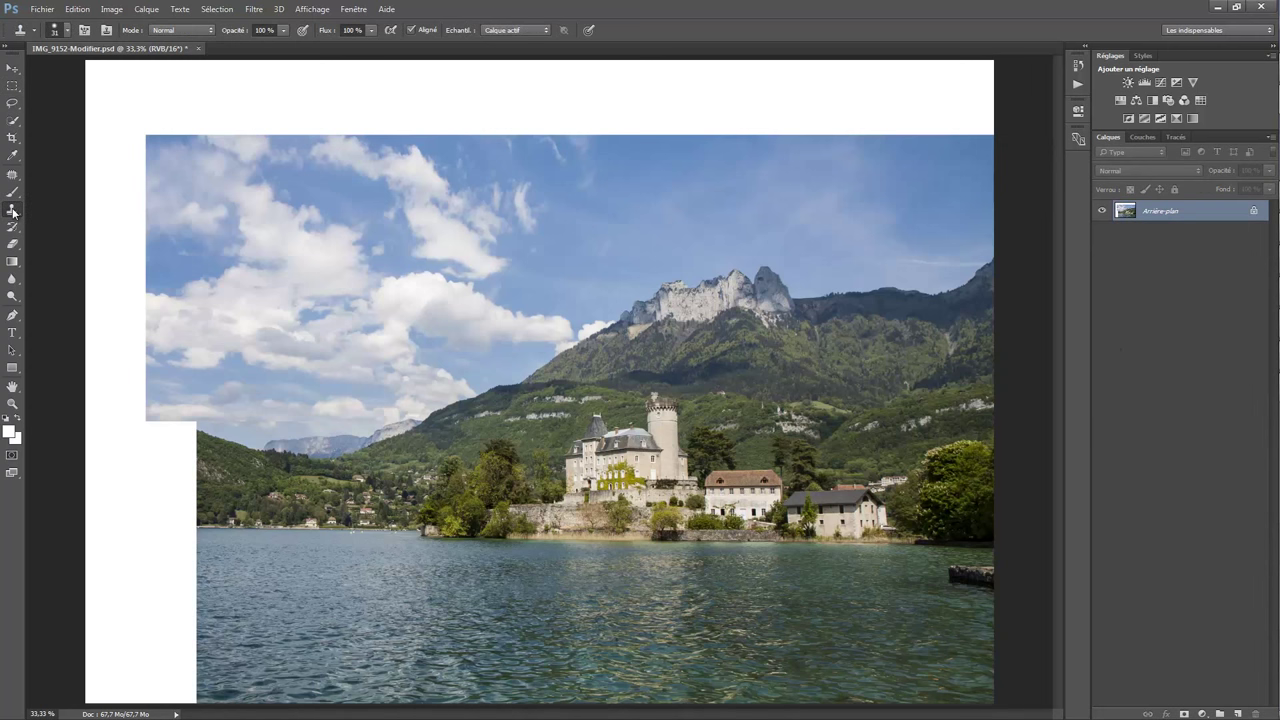
{"action": "right_click", "coordinate": [234, 444]}
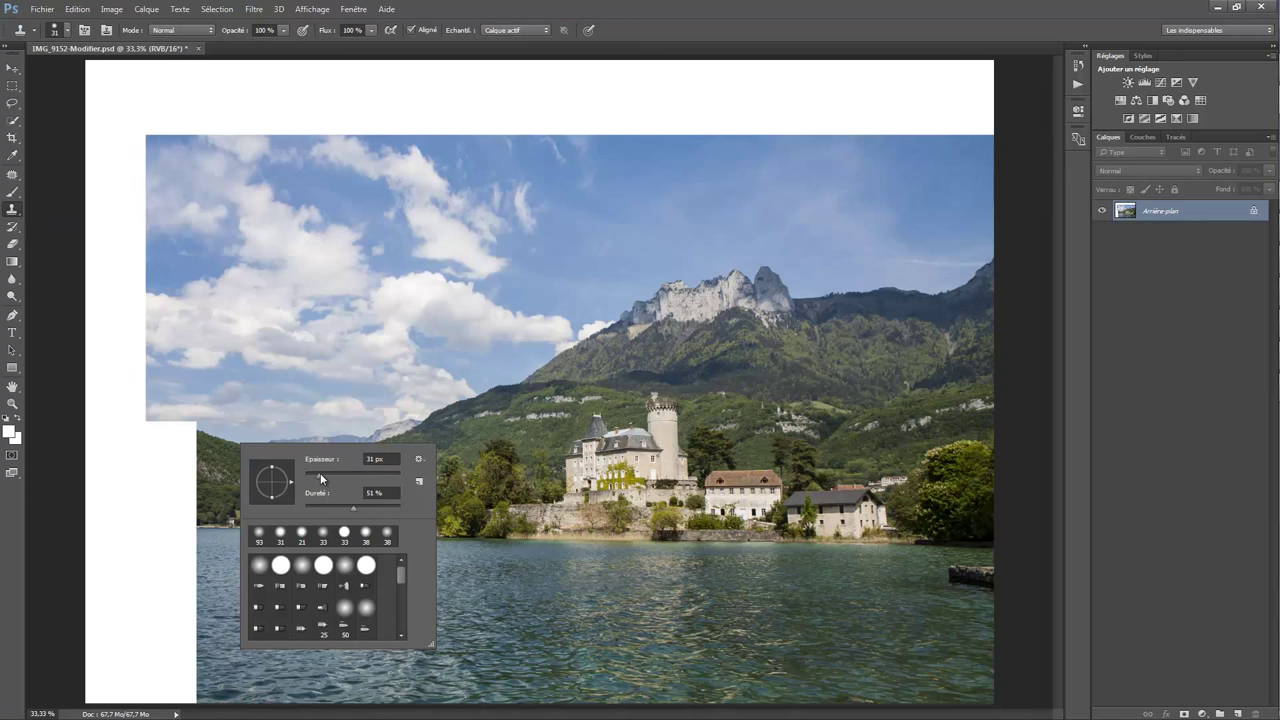
{"action": "mouse_move", "coordinate": [320, 473]}
{"action": "left_mouse_down"}
{"action": "mouse_move", "coordinate": [332, 476]}
{"action": "mouse_move", "coordinate": [300, 513]}
{"action": "mouse_move", "coordinate": [342, 475]}
{"action": "left_mouse_up"}
{"action": "left_click", "coordinate": [229, 441], "text": "alt"}
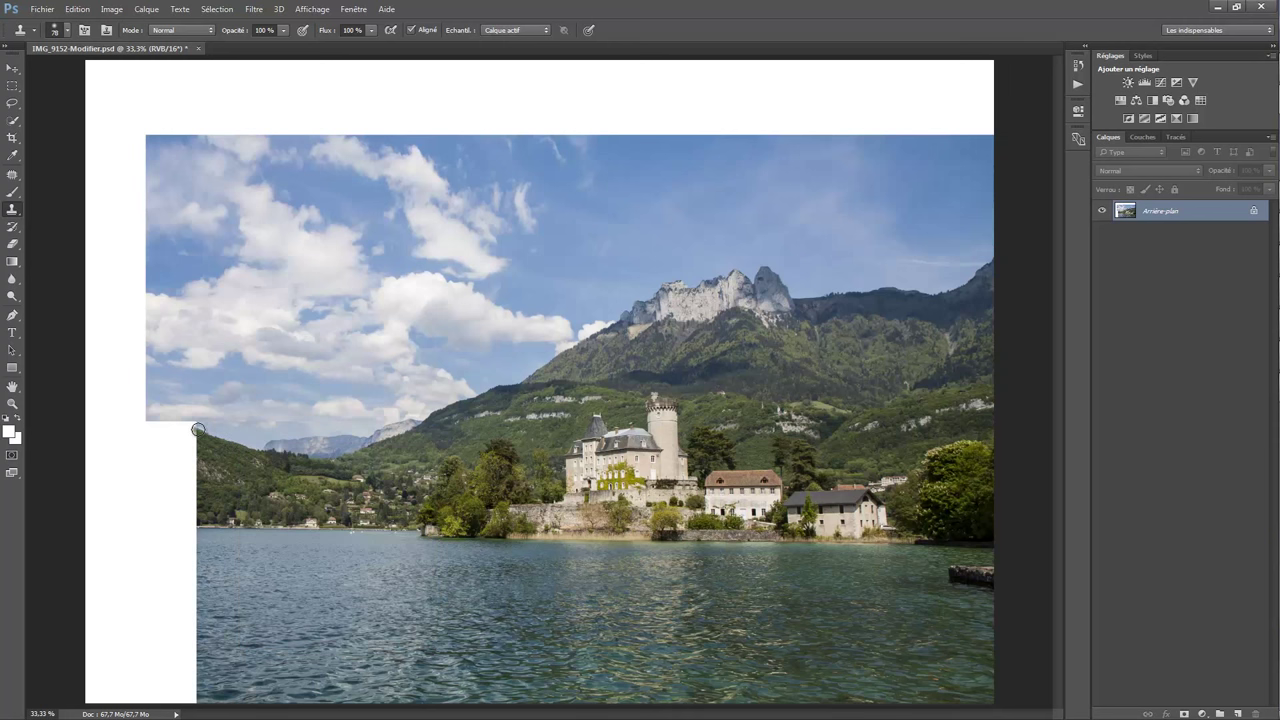
Paint cloned hillside greenery over the white notch at the left edge
{"action": "left_click_drag", "start_coordinate": [197, 429], "coordinate": [168, 442]}
{"action": "left_click_drag", "start_coordinate": [195, 458], "coordinate": [191, 453]}
{"action": "left_click_drag", "start_coordinate": [197, 479], "coordinate": [213, 475]}
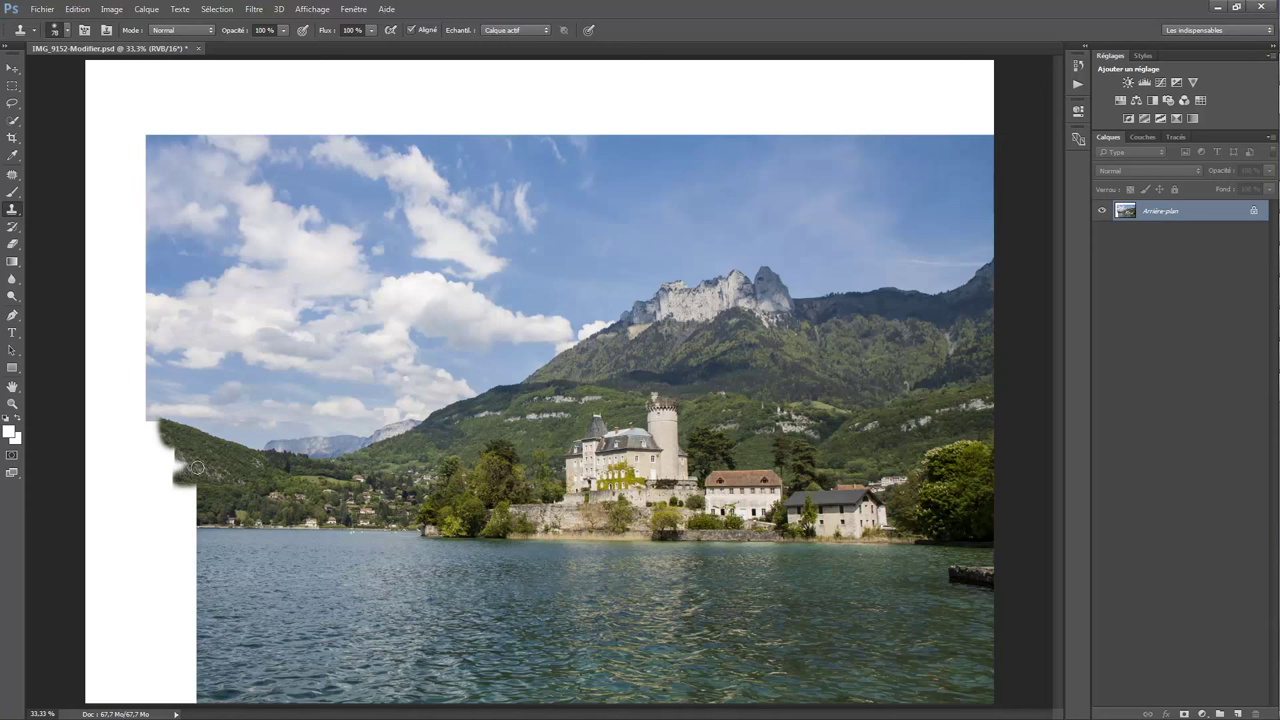
{"action": "left_click_drag", "start_coordinate": [197, 468], "coordinate": [178, 468]}
{"action": "key", "text": "alt"}
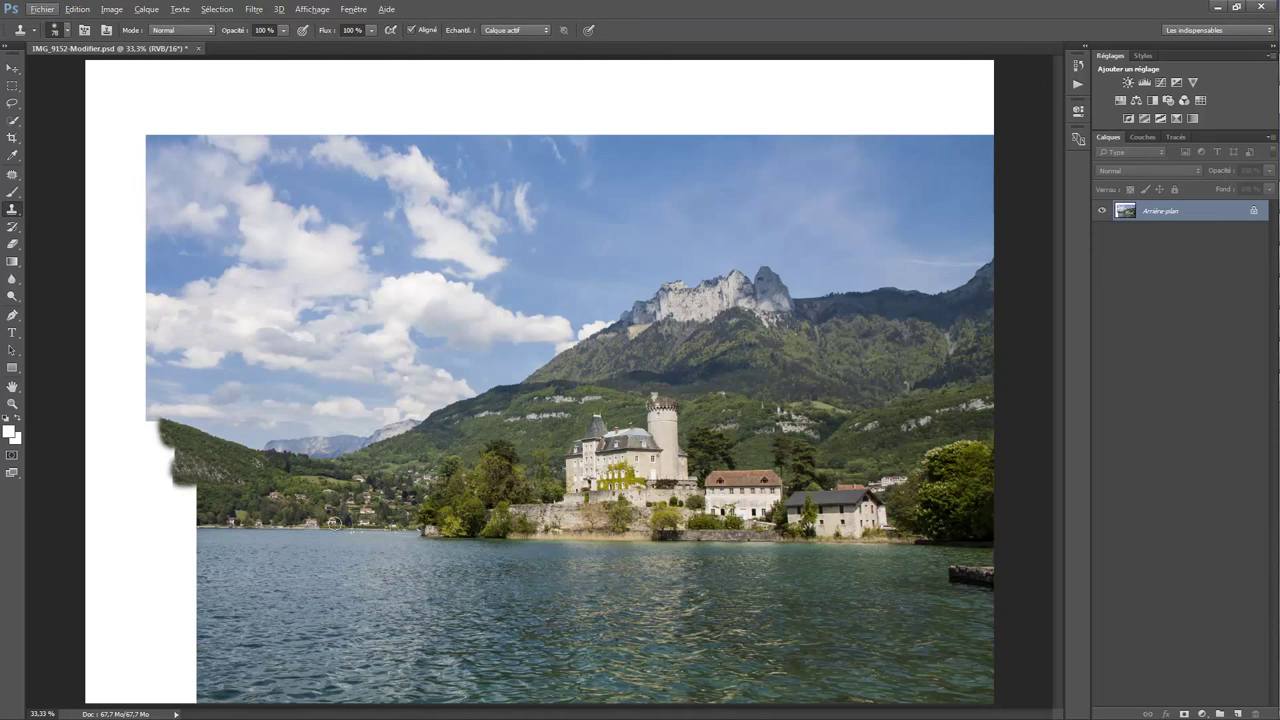
Sample the shoreline and clone hill texture into the white gap left of the hillside
{"action": "key", "text": "alt"}
{"action": "left_click", "coordinate": [393, 528], "text": "alt"}
{"action": "left_click_drag", "start_coordinate": [204, 523], "coordinate": [178, 519]}
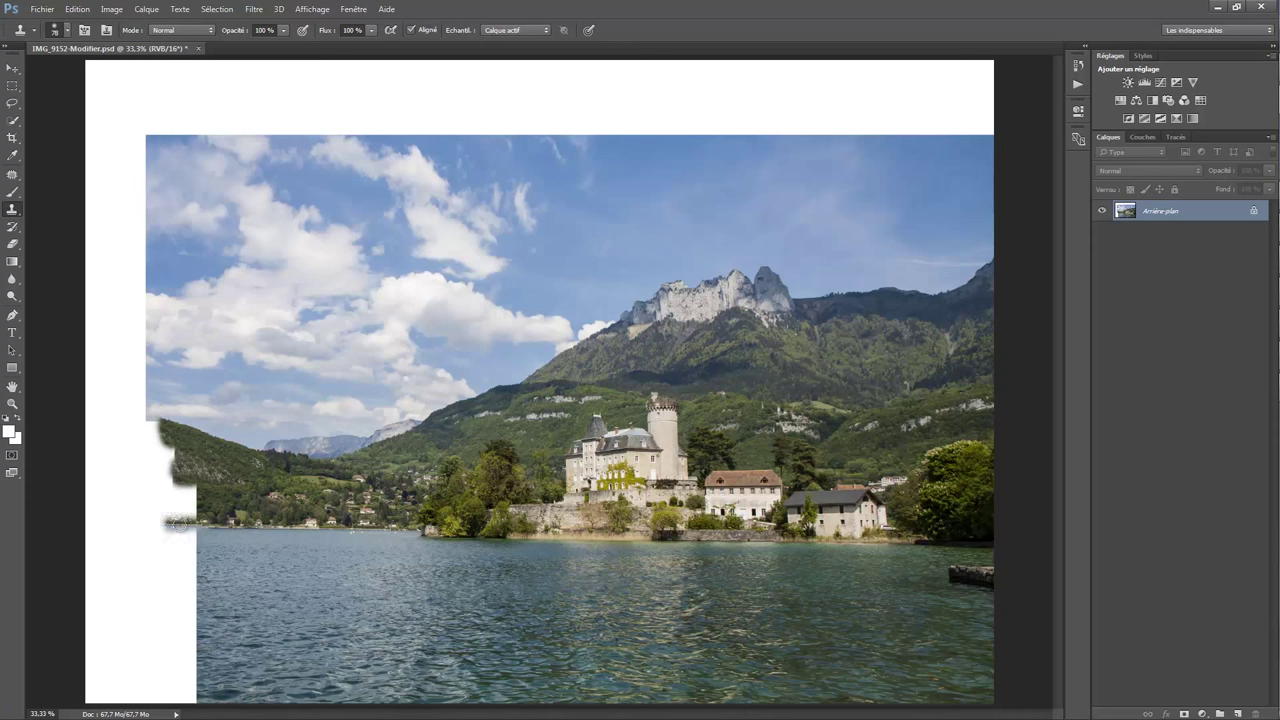
{"action": "key", "text": "ctrl+z"}
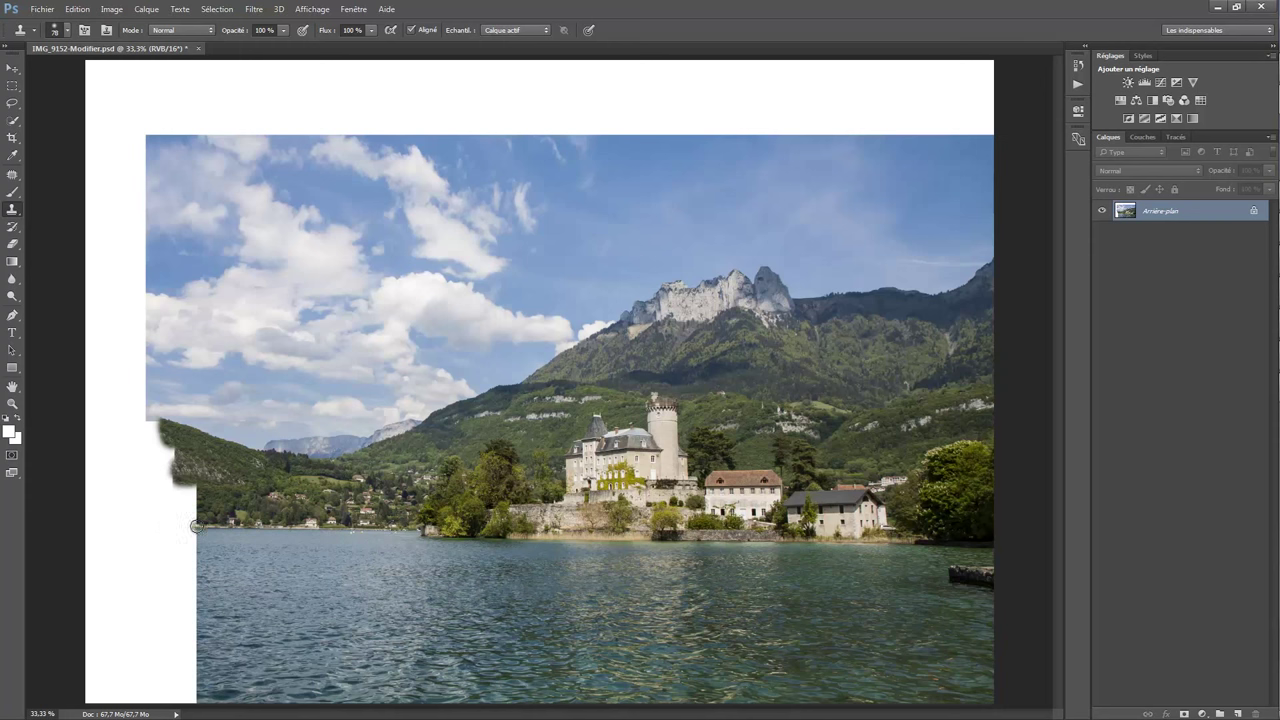
{"action": "left_click_drag", "start_coordinate": [199, 524], "coordinate": [162, 520]}
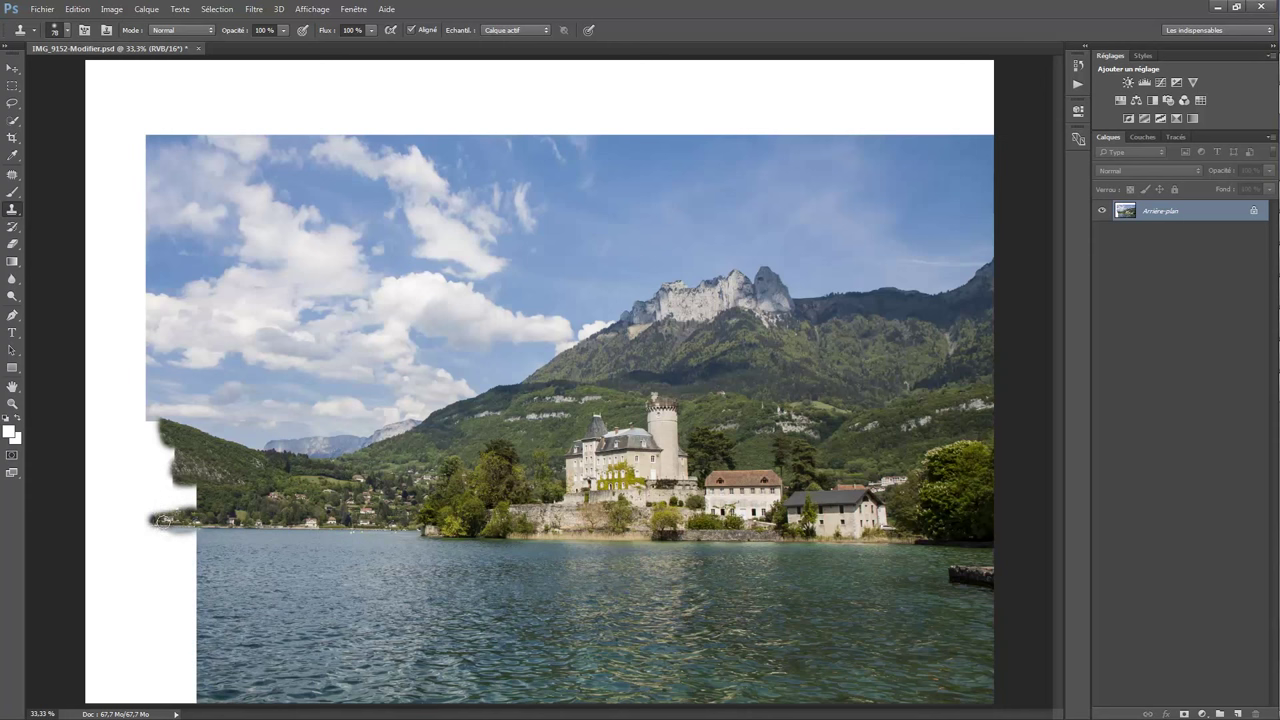
{"action": "mouse_move", "coordinate": [191, 503]}
{"action": "left_mouse_down"}
{"action": "mouse_move", "coordinate": [180, 499]}
{"action": "mouse_move", "coordinate": [217, 495]}
{"action": "mouse_move", "coordinate": [170, 492]}
{"action": "mouse_move", "coordinate": [213, 498]}
{"action": "mouse_move", "coordinate": [166, 480]}
{"action": "left_mouse_up"}
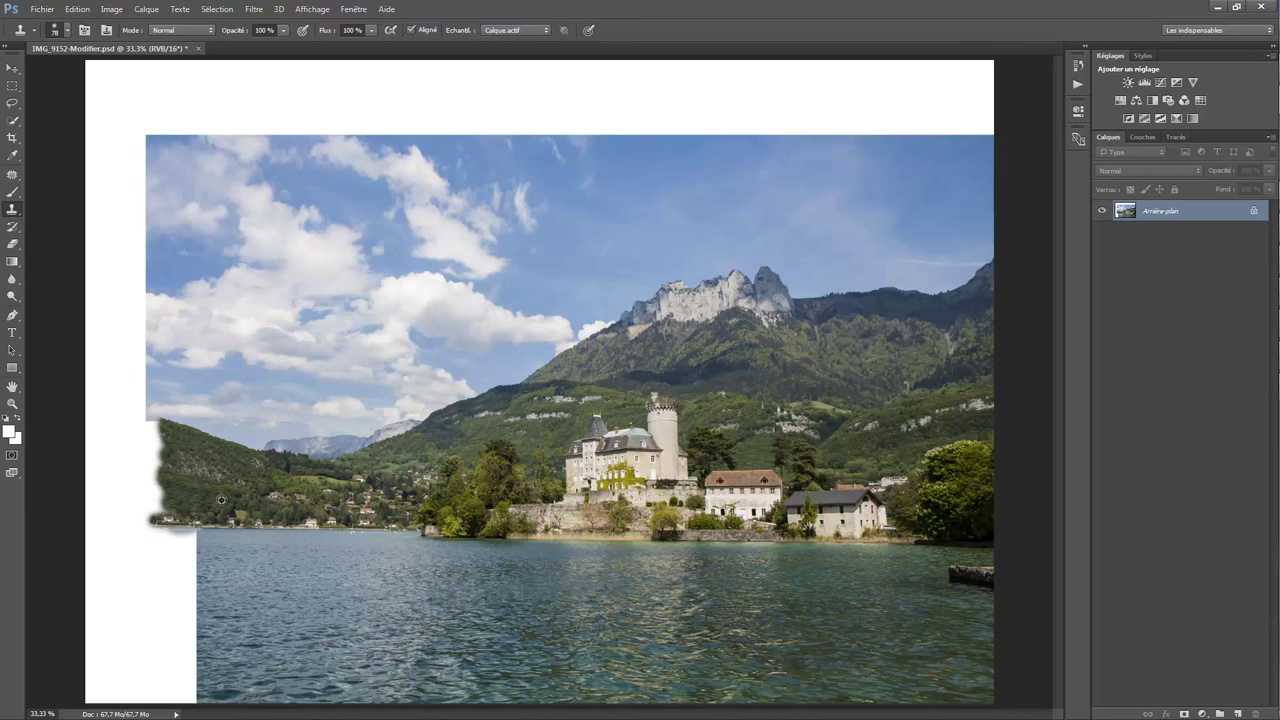
{"action": "mouse_move", "coordinate": [135, 497]}
{"action": "left_mouse_down"}
{"action": "mouse_move", "coordinate": [150, 505]}
{"action": "mouse_move", "coordinate": [194, 485]}
{"action": "mouse_move", "coordinate": [142, 476]}
{"action": "mouse_move", "coordinate": [156, 440]}
{"action": "mouse_move", "coordinate": [140, 464]}
{"action": "mouse_move", "coordinate": [168, 456]}
{"action": "left_mouse_up"}
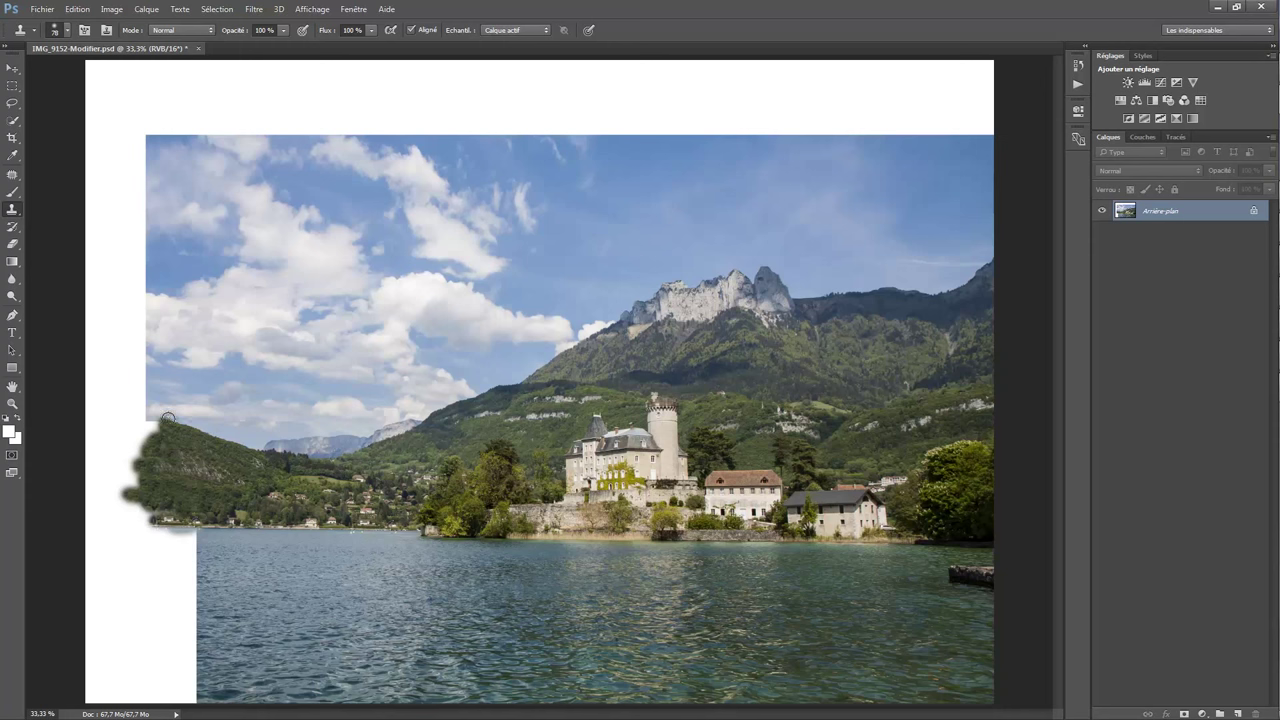
{"action": "mouse_move", "coordinate": [167, 418]}
{"action": "left_mouse_down"}
{"action": "mouse_move", "coordinate": [136, 408]}
{"action": "mouse_move", "coordinate": [147, 429]}
{"action": "mouse_move", "coordinate": [128, 428]}
{"action": "left_mouse_up"}
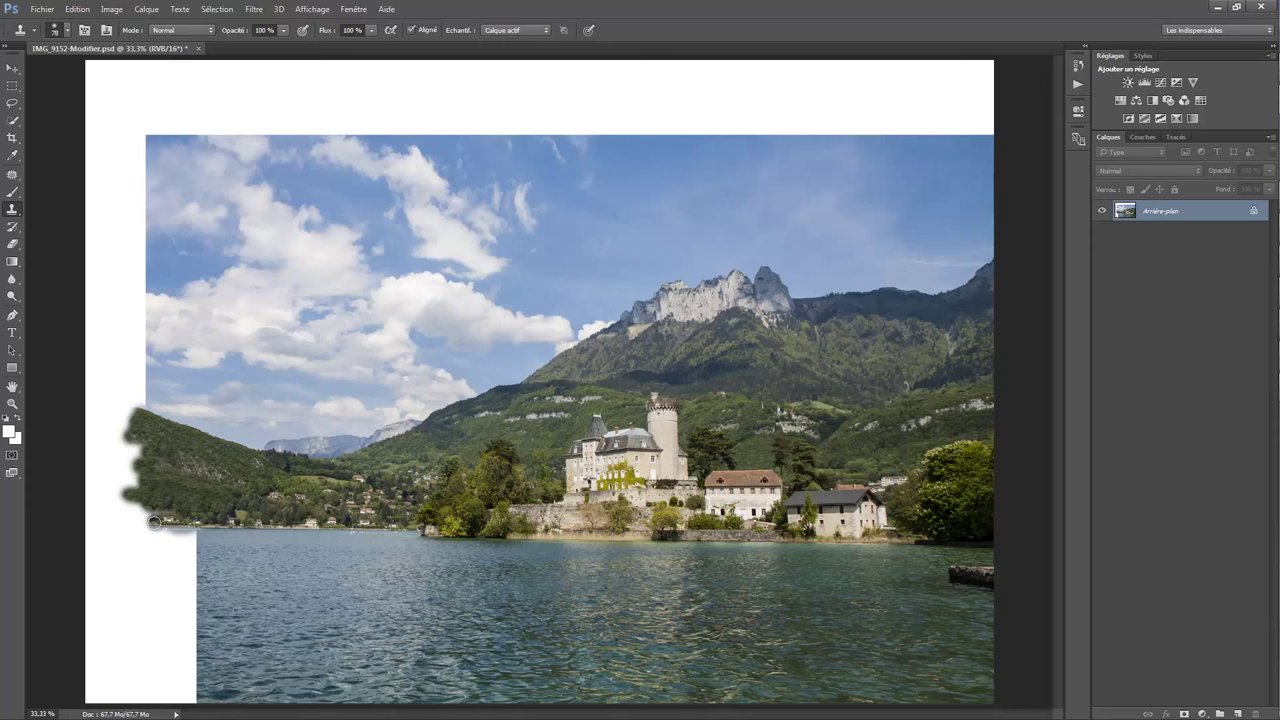
{"action": "mouse_move", "coordinate": [155, 522]}
{"action": "left_mouse_down"}
{"action": "mouse_move", "coordinate": [142, 521]}
{"action": "mouse_move", "coordinate": [143, 502]}
{"action": "left_mouse_up"}
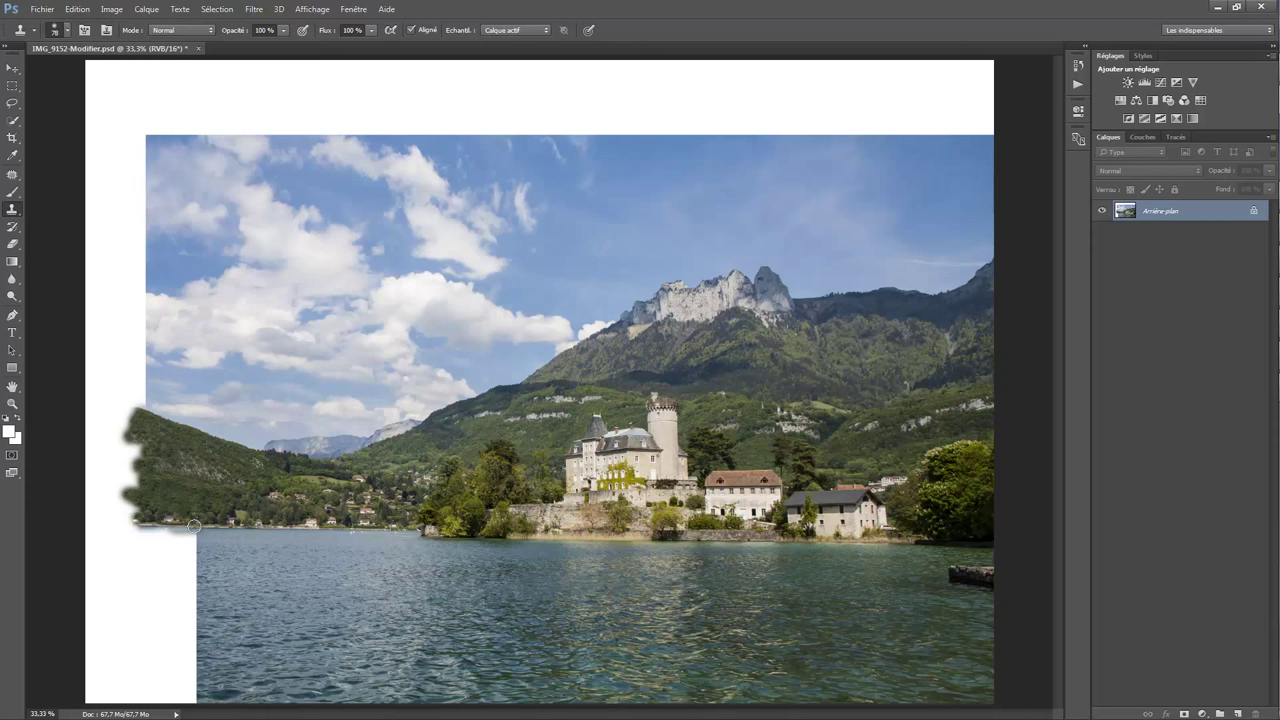
Clone lake water into the white strip down to the bottom-left corner
{"action": "left_click_drag", "start_coordinate": [194, 526], "coordinate": [195, 608]}
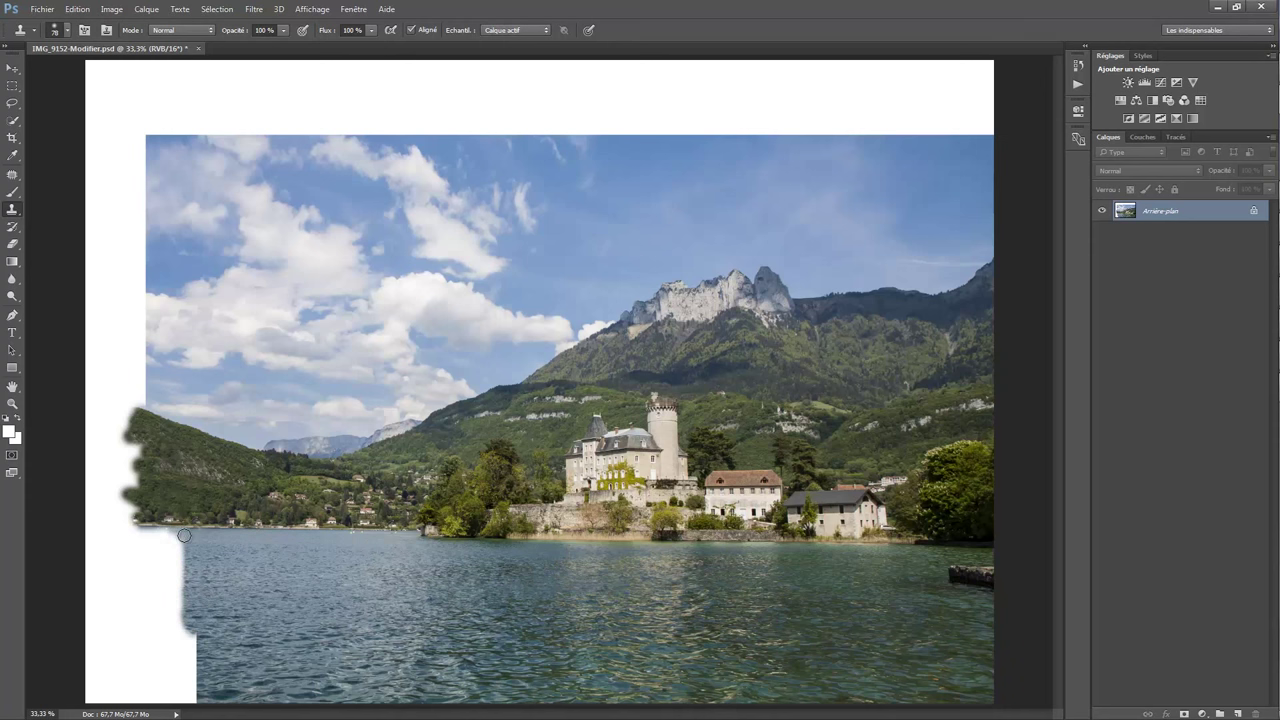
{"action": "mouse_move", "coordinate": [184, 535]}
{"action": "left_mouse_down"}
{"action": "mouse_move", "coordinate": [140, 536]}
{"action": "mouse_move", "coordinate": [175, 536]}
{"action": "mouse_move", "coordinate": [145, 545]}
{"action": "mouse_move", "coordinate": [207, 565]}
{"action": "left_mouse_up"}
{"action": "mouse_move", "coordinate": [186, 544]}
{"action": "left_mouse_down"}
{"action": "mouse_move", "coordinate": [145, 548]}
{"action": "mouse_move", "coordinate": [200, 555]}
{"action": "mouse_move", "coordinate": [145, 562]}
{"action": "mouse_move", "coordinate": [203, 572]}
{"action": "mouse_move", "coordinate": [190, 604]}
{"action": "mouse_move", "coordinate": [135, 606]}
{"action": "mouse_move", "coordinate": [145, 565]}
{"action": "mouse_move", "coordinate": [177, 623]}
{"action": "mouse_move", "coordinate": [209, 620]}
{"action": "mouse_move", "coordinate": [136, 617]}
{"action": "mouse_move", "coordinate": [154, 618]}
{"action": "left_mouse_up"}
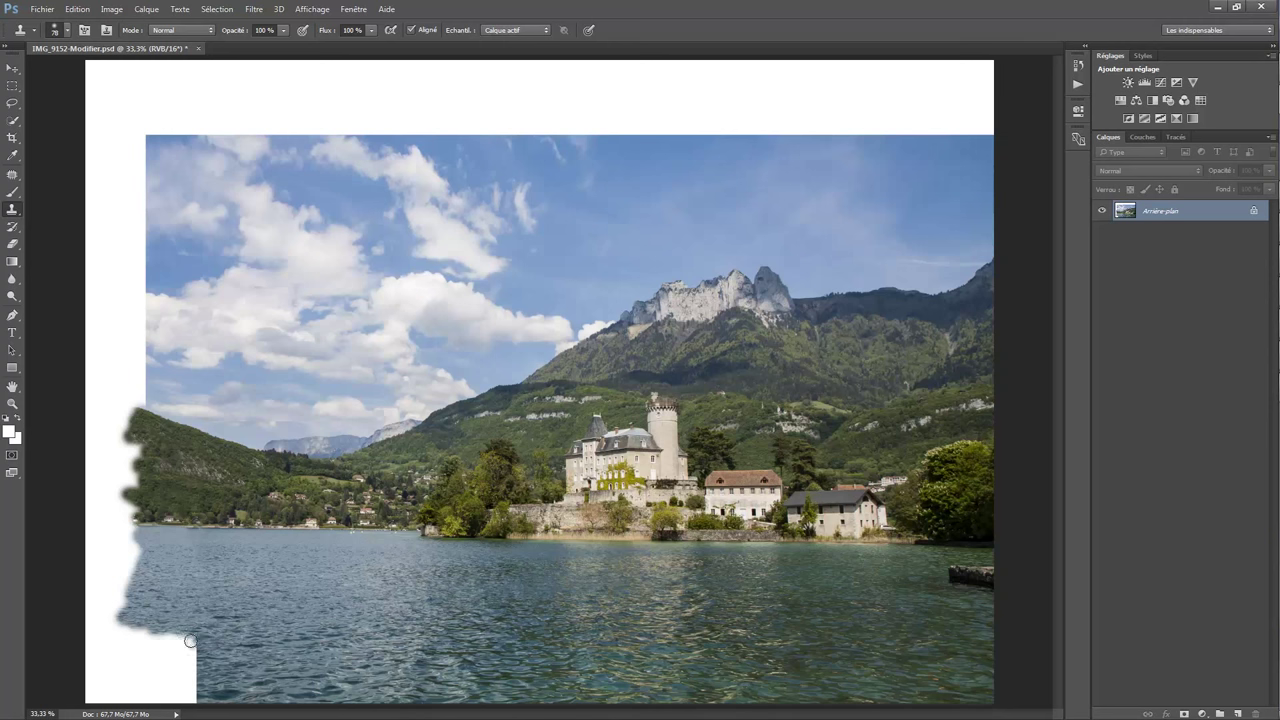
{"action": "mouse_move", "coordinate": [213, 637]}
{"action": "left_mouse_down"}
{"action": "mouse_move", "coordinate": [148, 647]}
{"action": "mouse_move", "coordinate": [187, 676]}
{"action": "mouse_move", "coordinate": [176, 677]}
{"action": "mouse_move", "coordinate": [225, 680]}
{"action": "left_mouse_up"}
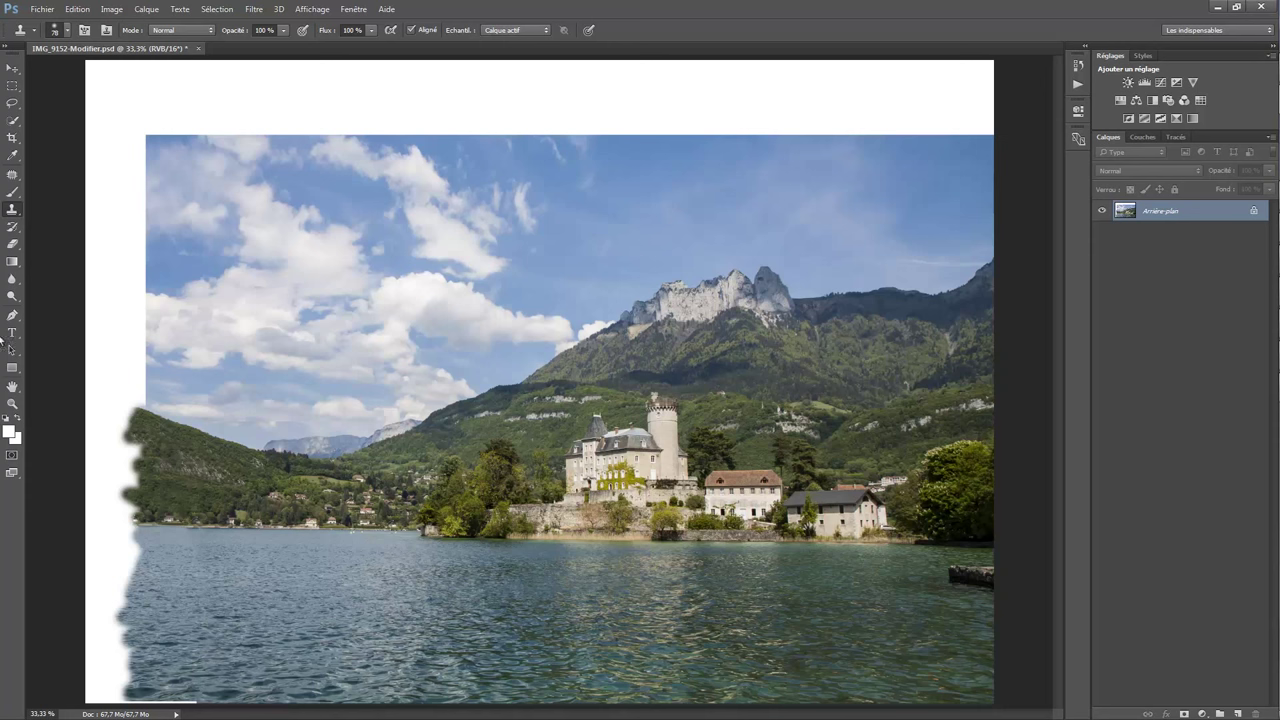
Patch three spots in the cloned left-side water with clean lake texture, deselecting after each
{"action": "left_click", "coordinate": [12, 175]}
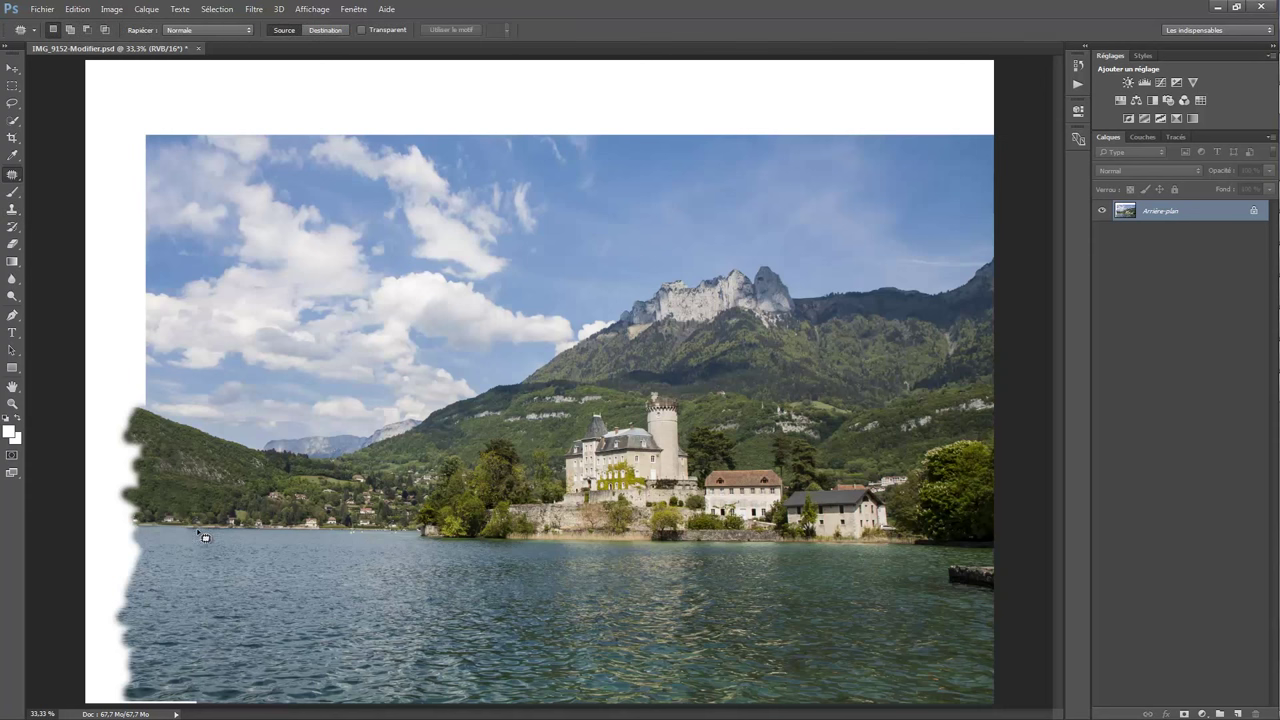
{"action": "left_click_drag", "start_coordinate": [183, 533], "coordinate": [184, 561]}
{"action": "mouse_move", "coordinate": [199, 579]}
{"action": "left_mouse_down"}
{"action": "mouse_move", "coordinate": [206, 561]}
{"action": "mouse_move", "coordinate": [253, 552]}
{"action": "left_mouse_up"}
{"action": "key", "text": "ctrl+d"}
{"action": "left_click_drag", "start_coordinate": [199, 614], "coordinate": [247, 598]}
{"action": "key", "text": "ctrl+d"}
{"action": "left_click_drag", "start_coordinate": [202, 644], "coordinate": [280, 660]}
{"action": "key", "text": "ctrl+d"}
Zoomed in, patch a sky area above the left hills with nearby clouds, then zoom out
{"action": "key", "text": "ctrl+plus"}
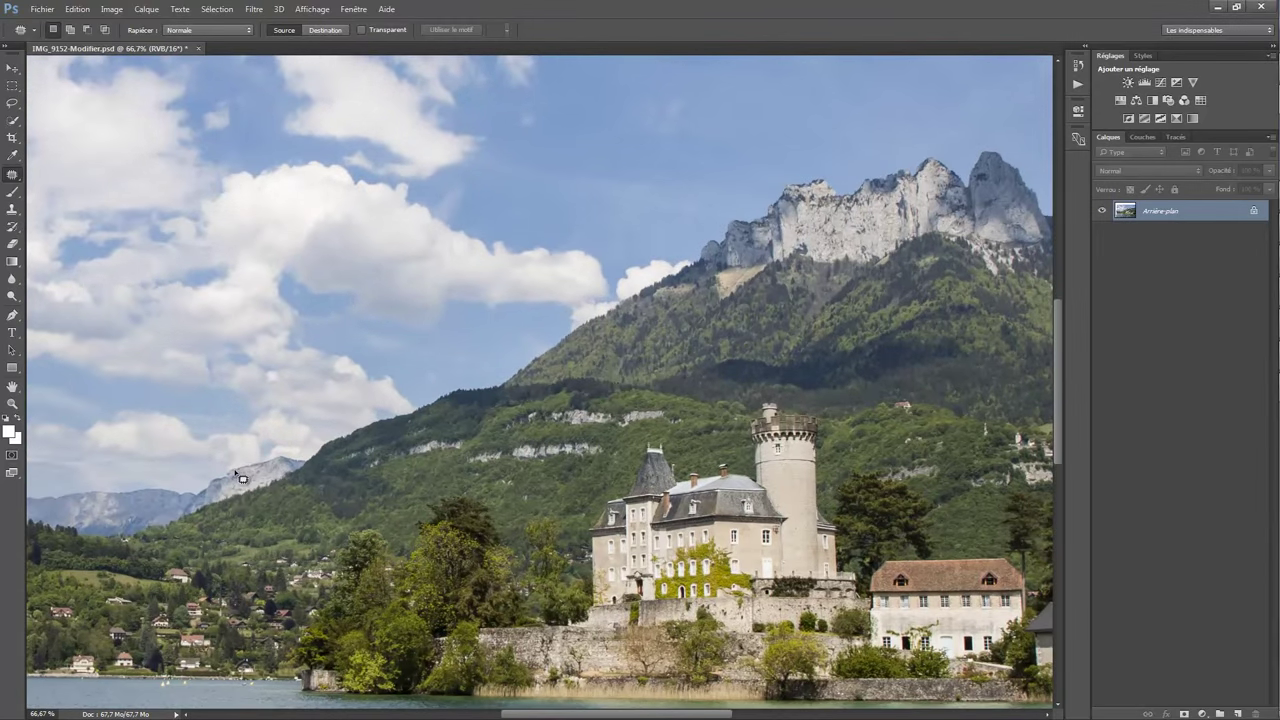
{"action": "left_click_drag", "start_coordinate": [541, 716], "coordinate": [450, 716]}
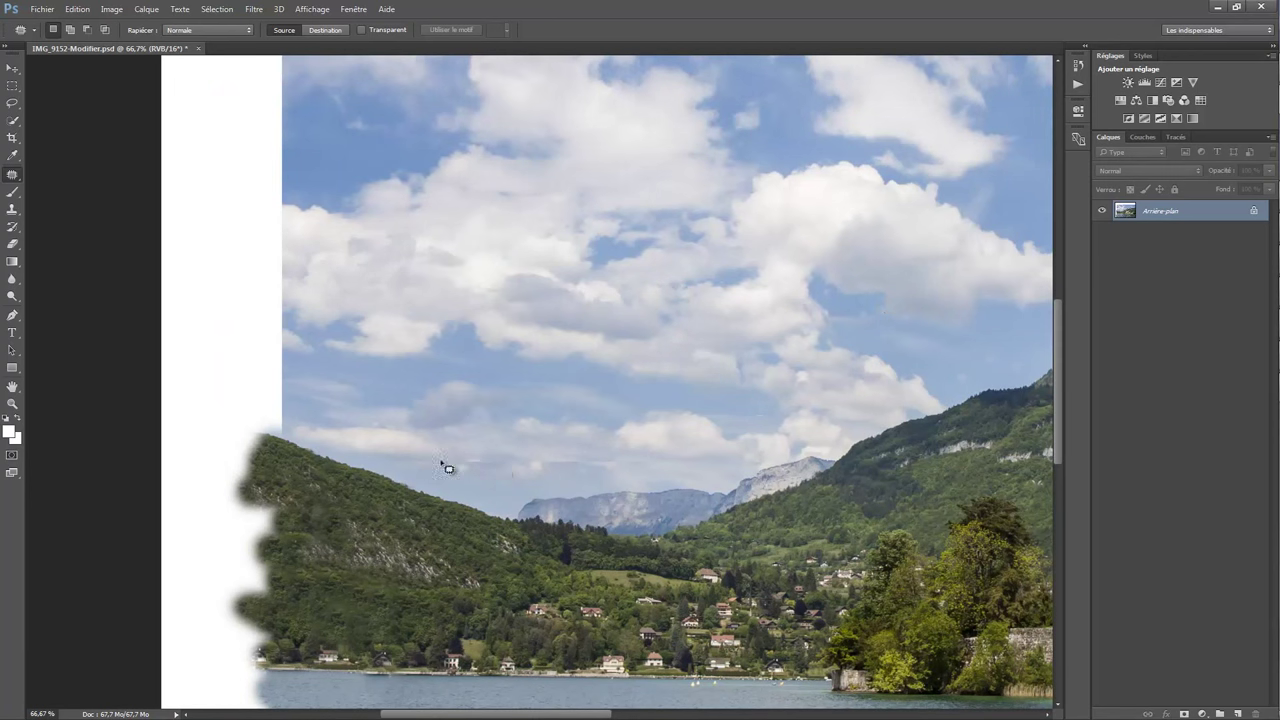
{"action": "mouse_move", "coordinate": [690, 452]}
{"action": "left_mouse_down"}
{"action": "mouse_move", "coordinate": [718, 478]}
{"action": "mouse_move", "coordinate": [636, 458]}
{"action": "mouse_move", "coordinate": [653, 477]}
{"action": "left_mouse_up"}
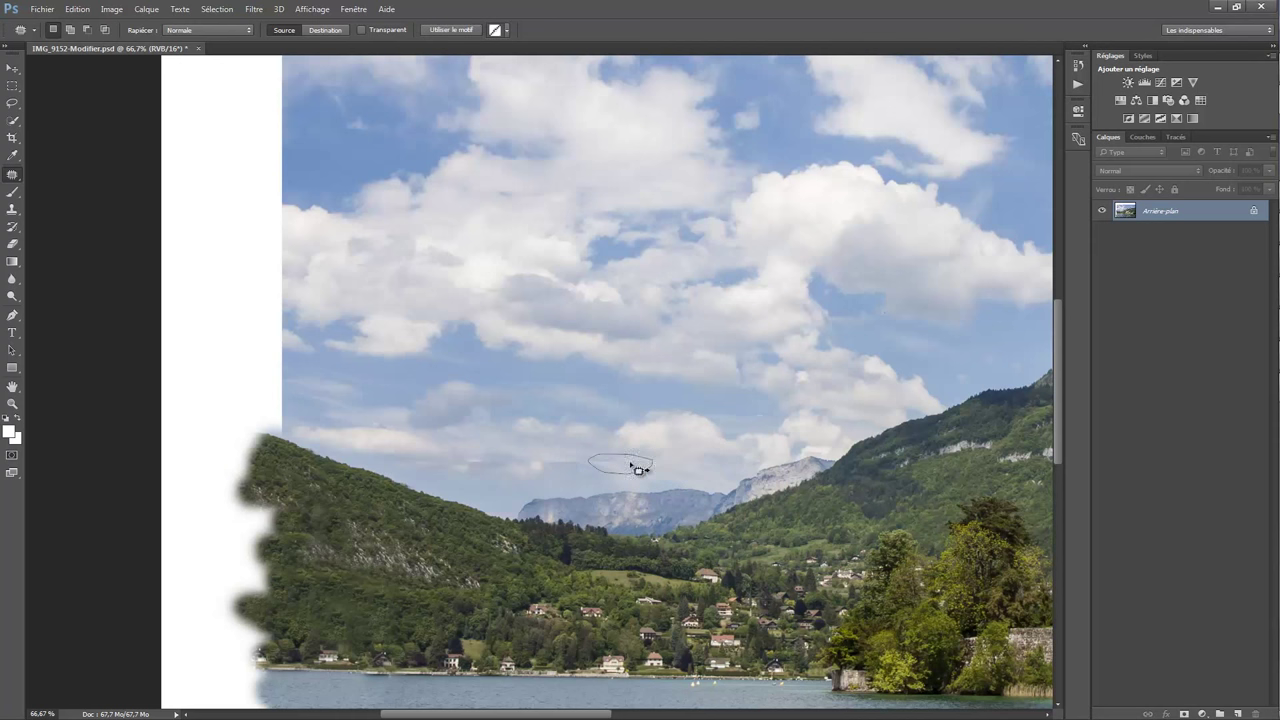
{"action": "mouse_move", "coordinate": [653, 477]}
{"action": "left_mouse_down"}
{"action": "mouse_move", "coordinate": [577, 443]}
{"action": "mouse_move", "coordinate": [576, 485]}
{"action": "mouse_move", "coordinate": [600, 463]}
{"action": "mouse_move", "coordinate": [569, 470]}
{"action": "mouse_move", "coordinate": [522, 450]}
{"action": "mouse_move", "coordinate": [525, 483]}
{"action": "mouse_move", "coordinate": [526, 462]}
{"action": "left_mouse_up"}
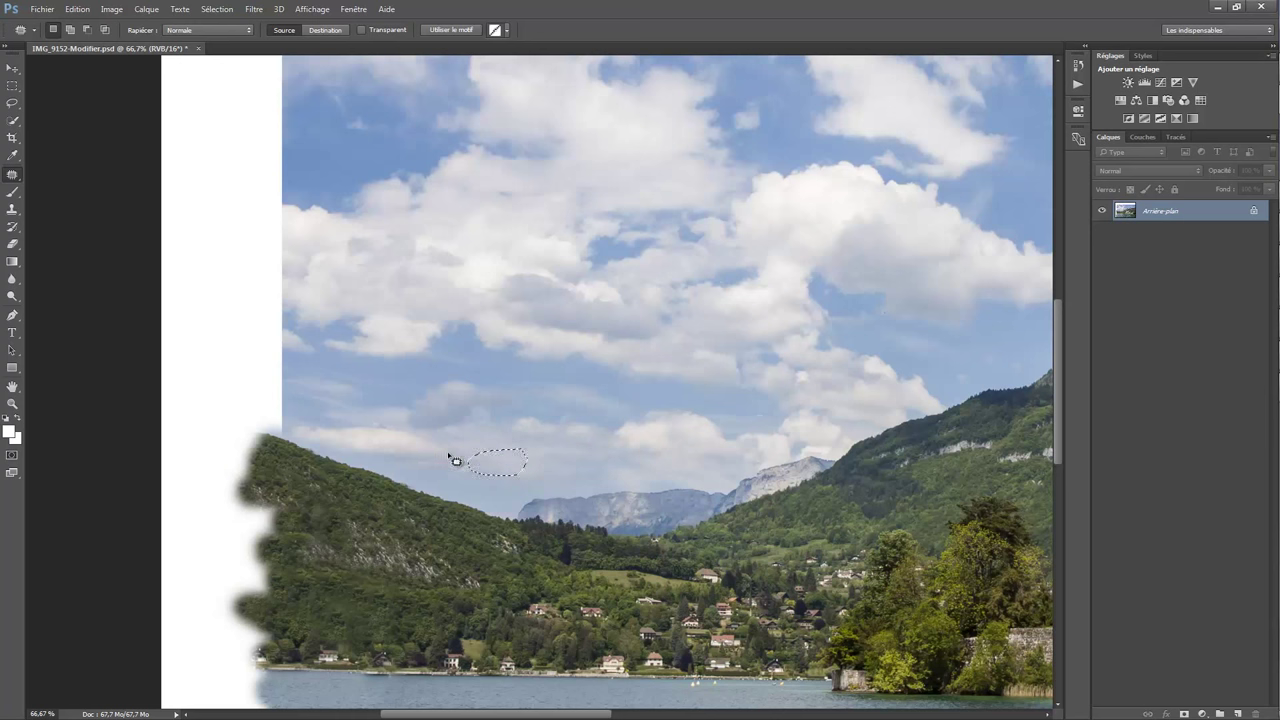
{"action": "mouse_move", "coordinate": [449, 452]}
{"action": "left_mouse_down"}
{"action": "mouse_move", "coordinate": [470, 465]}
{"action": "mouse_move", "coordinate": [686, 463]}
{"action": "left_mouse_up"}
{"action": "mouse_move", "coordinate": [418, 451]}
{"action": "left_mouse_down"}
{"action": "mouse_move", "coordinate": [440, 472]}
{"action": "mouse_move", "coordinate": [415, 445]}
{"action": "mouse_move", "coordinate": [352, 456]}
{"action": "mouse_move", "coordinate": [613, 504]}
{"action": "left_mouse_up"}
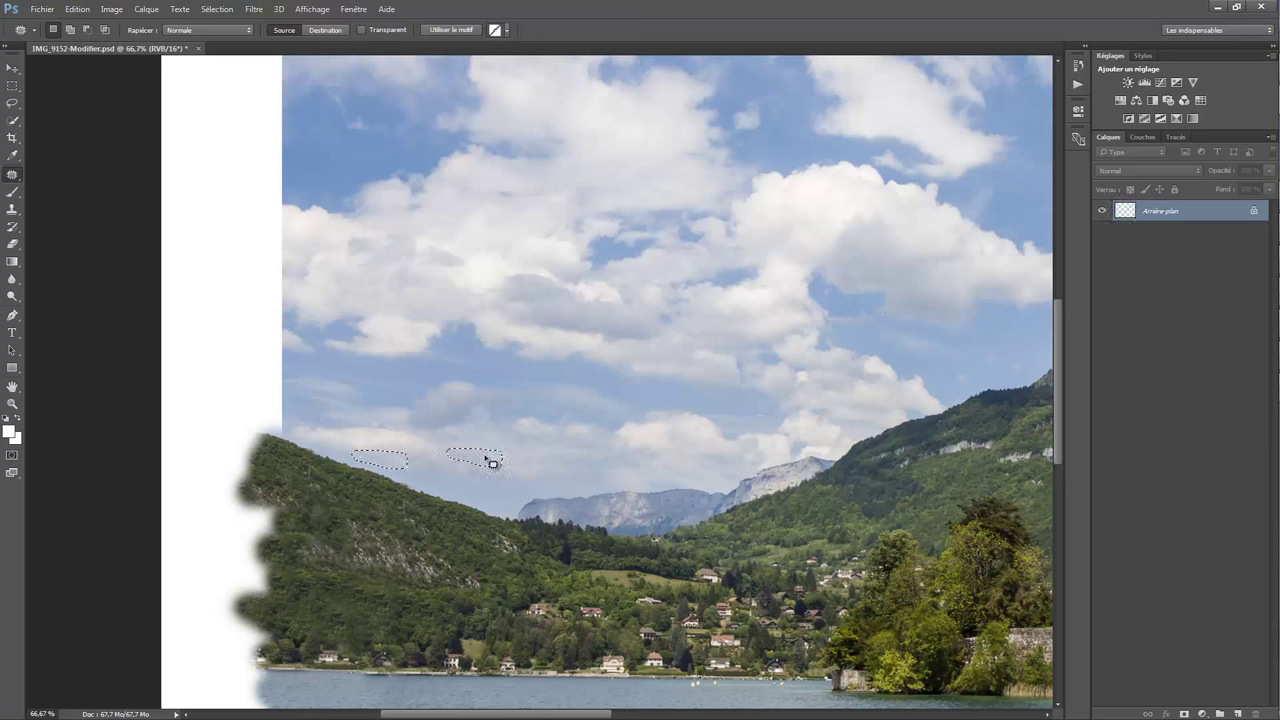
{"action": "left_click", "coordinate": [605, 496]}
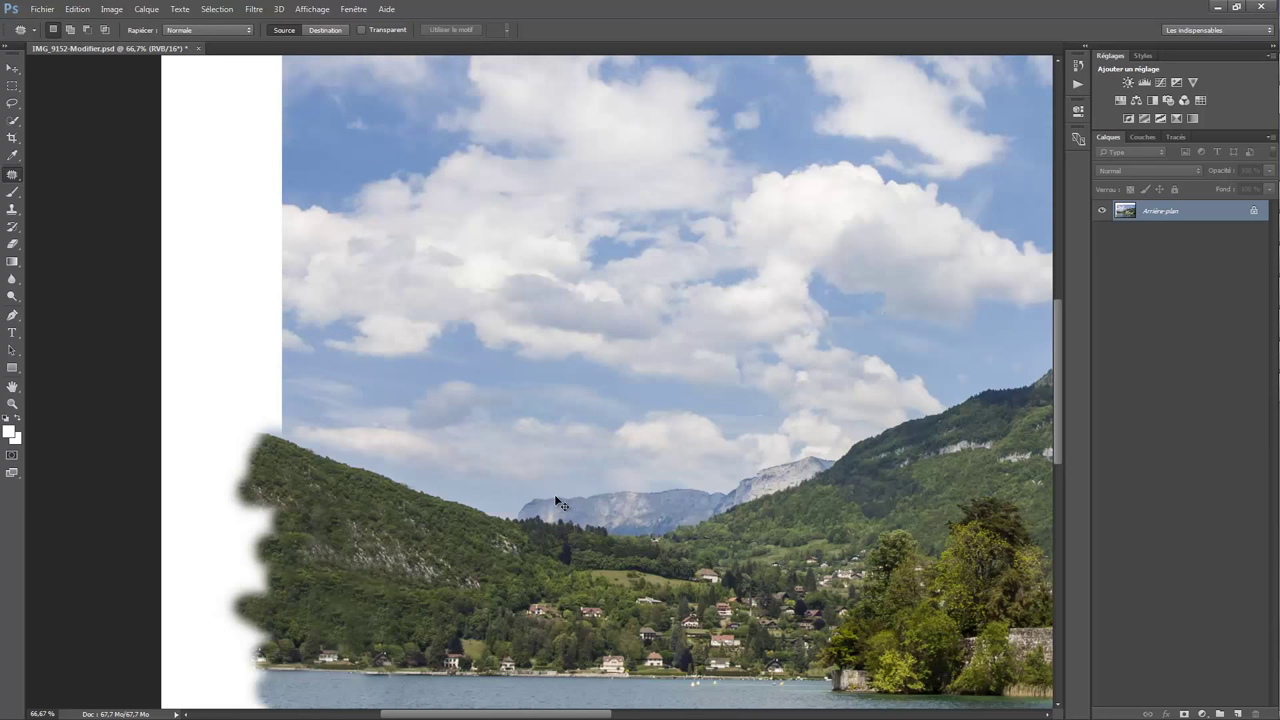
{"action": "key", "text": "ctrl+minus"}
{"action": "key", "text": "ctrl+minus"}
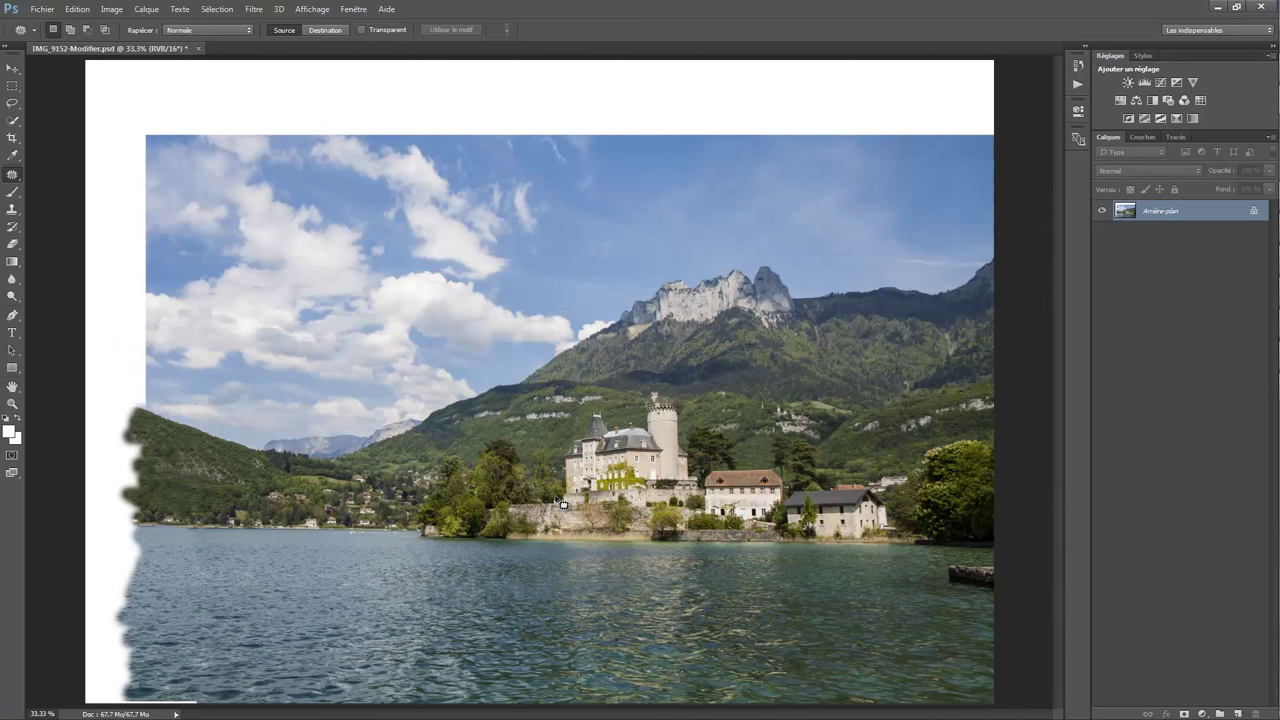
Save the Photoshop edits back to Lightroom and set the crop aspect to 2 x 3
{"action": "left_click", "coordinate": [198, 48]}
{"action": "left_click", "coordinate": [570, 277]}
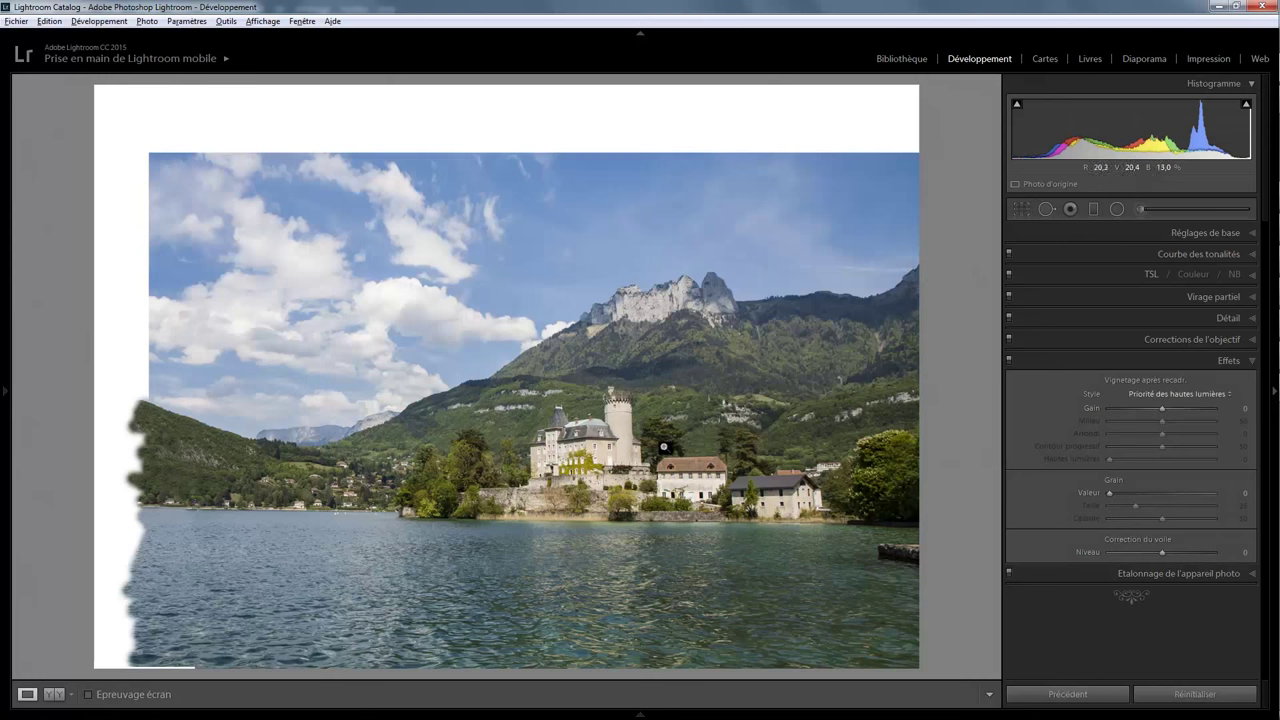
{"action": "left_click", "coordinate": [1021, 209]}
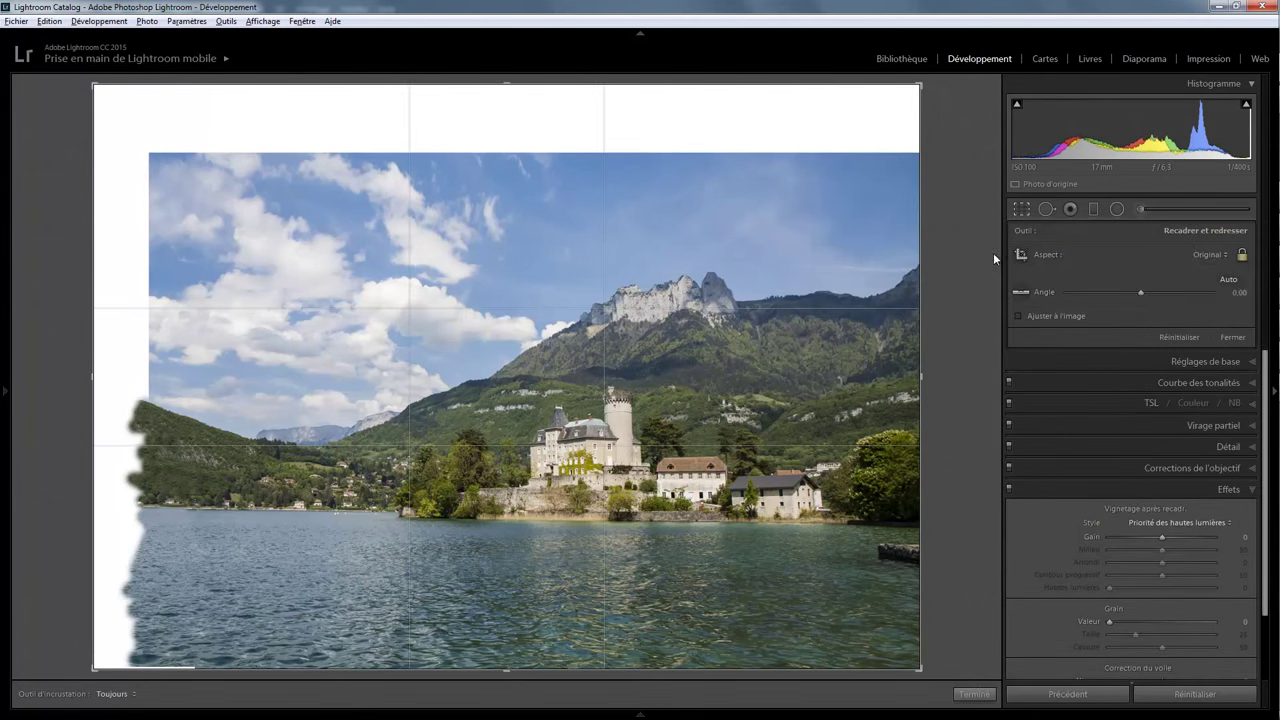
{"action": "left_click", "coordinate": [1208, 258]}
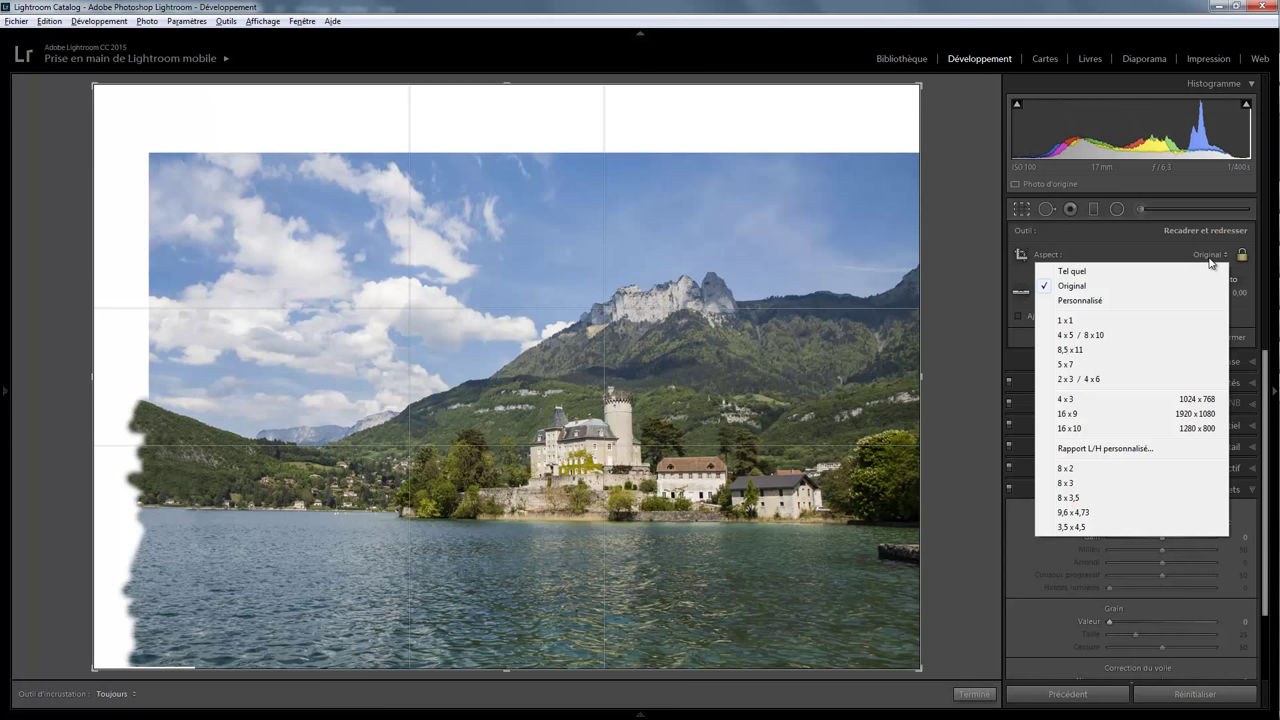
{"action": "left_click", "coordinate": [1088, 376]}
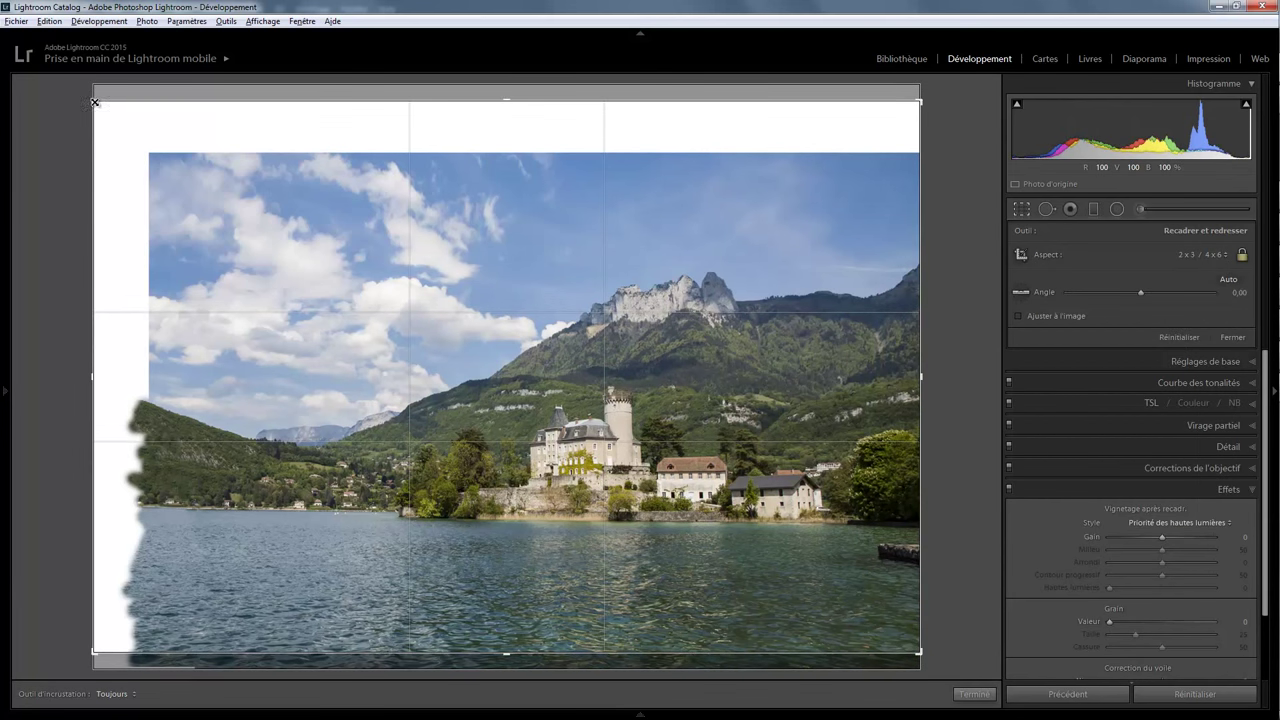
Pull both top crop corners inward, reposition the photo, and apply the crop
{"action": "left_click_drag", "start_coordinate": [103, 113], "coordinate": [113, 121]}
{"action": "left_click_drag", "start_coordinate": [891, 121], "coordinate": [871, 131]}
{"action": "left_click_drag", "start_coordinate": [601, 350], "coordinate": [600, 364]}
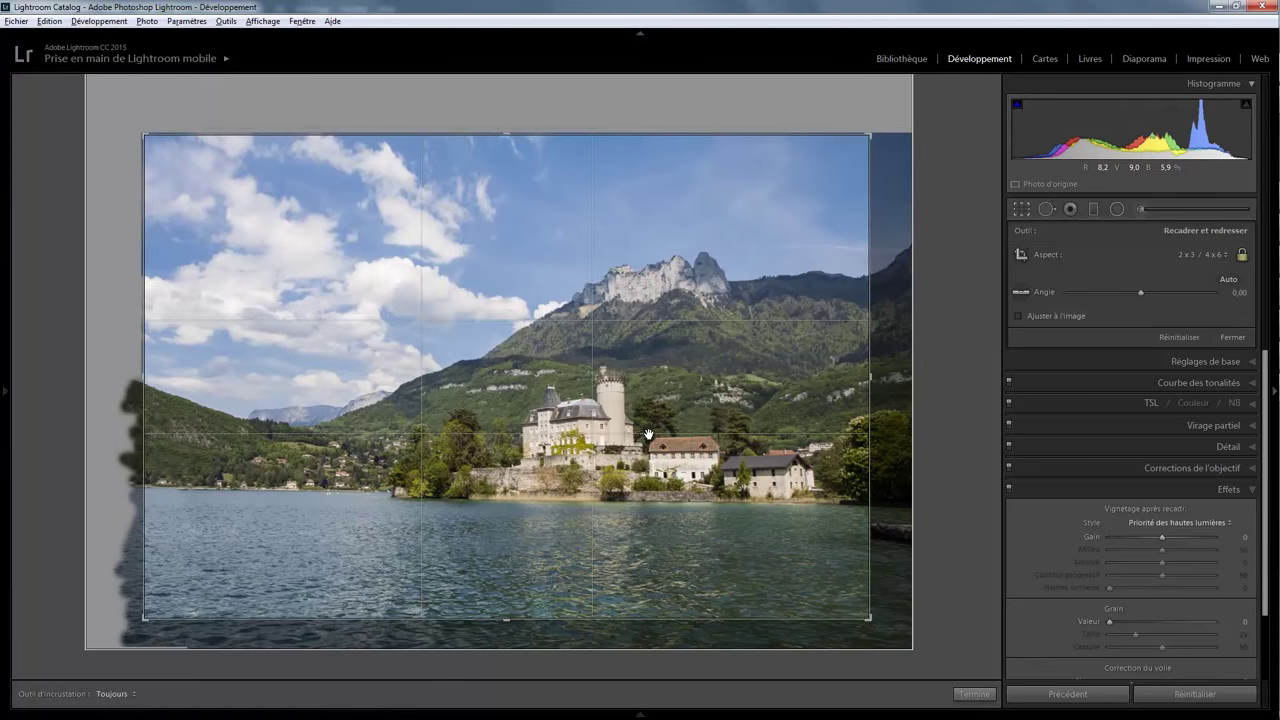
{"action": "key", "text": "Return"}
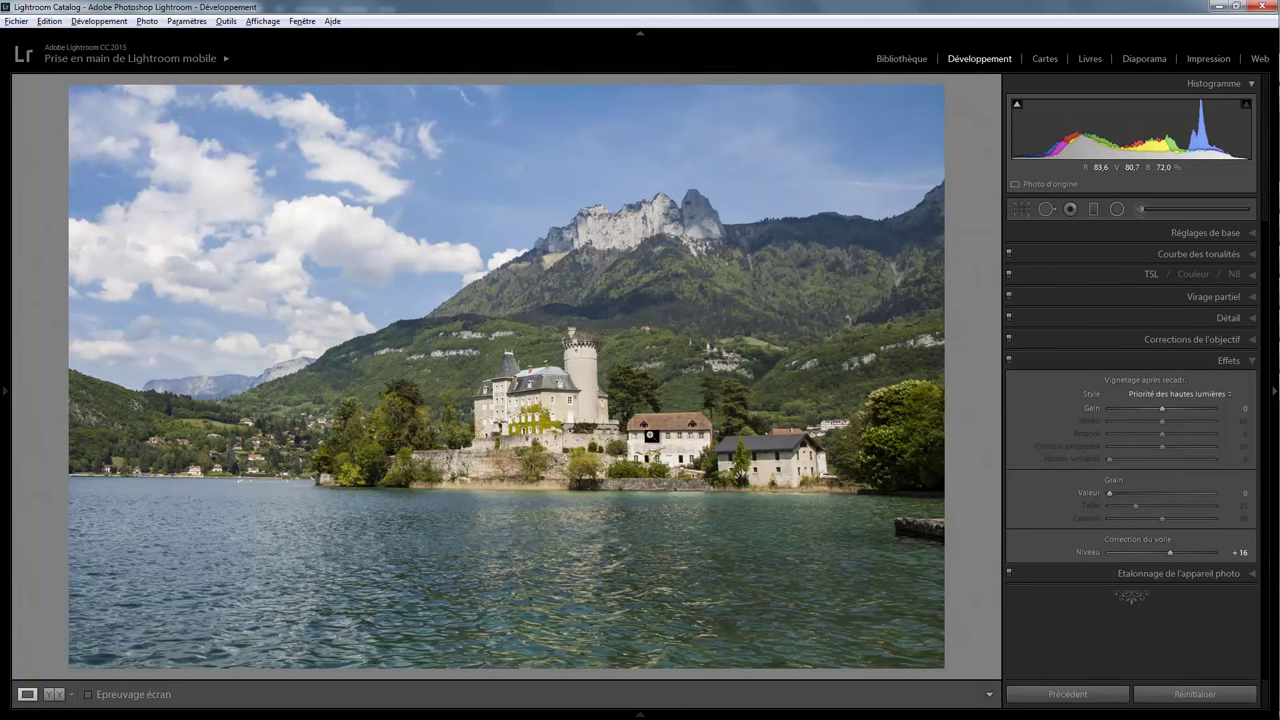
Undo, redo, then undo the Dehaze change so haze returns to 0
{"action": "key", "text": "ctrl+z"}
{"action": "key", "text": "ctrl+y"}
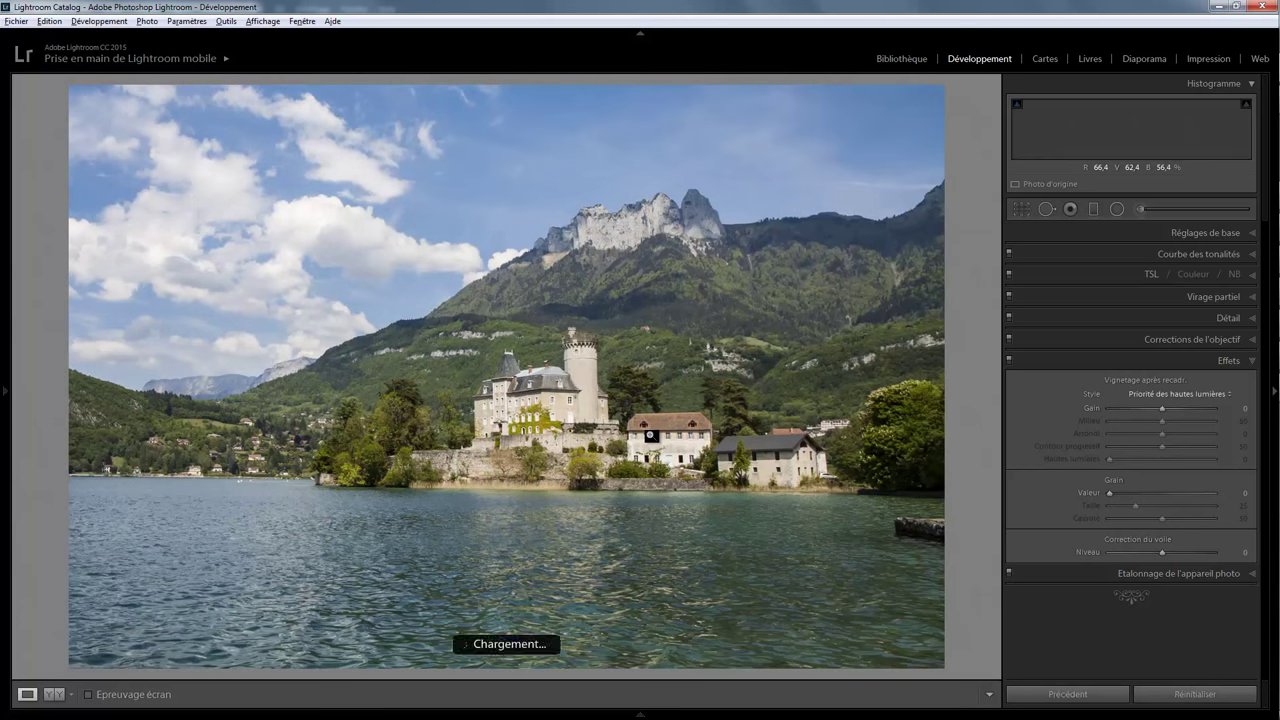
{"action": "key", "text": "ctrl+z"}
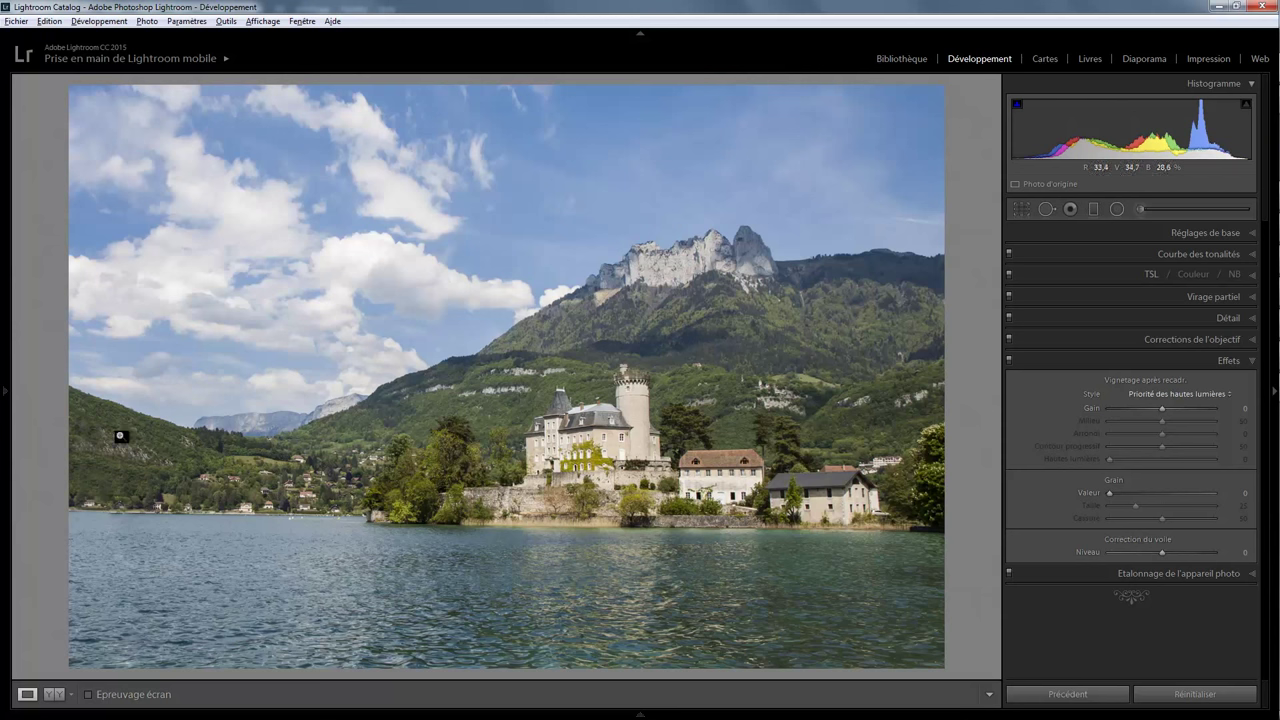
Open the photo in Adobe Photoshop CC 2015 via Modifier dans from the context menu
{"action": "right_click", "coordinate": [159, 452]}
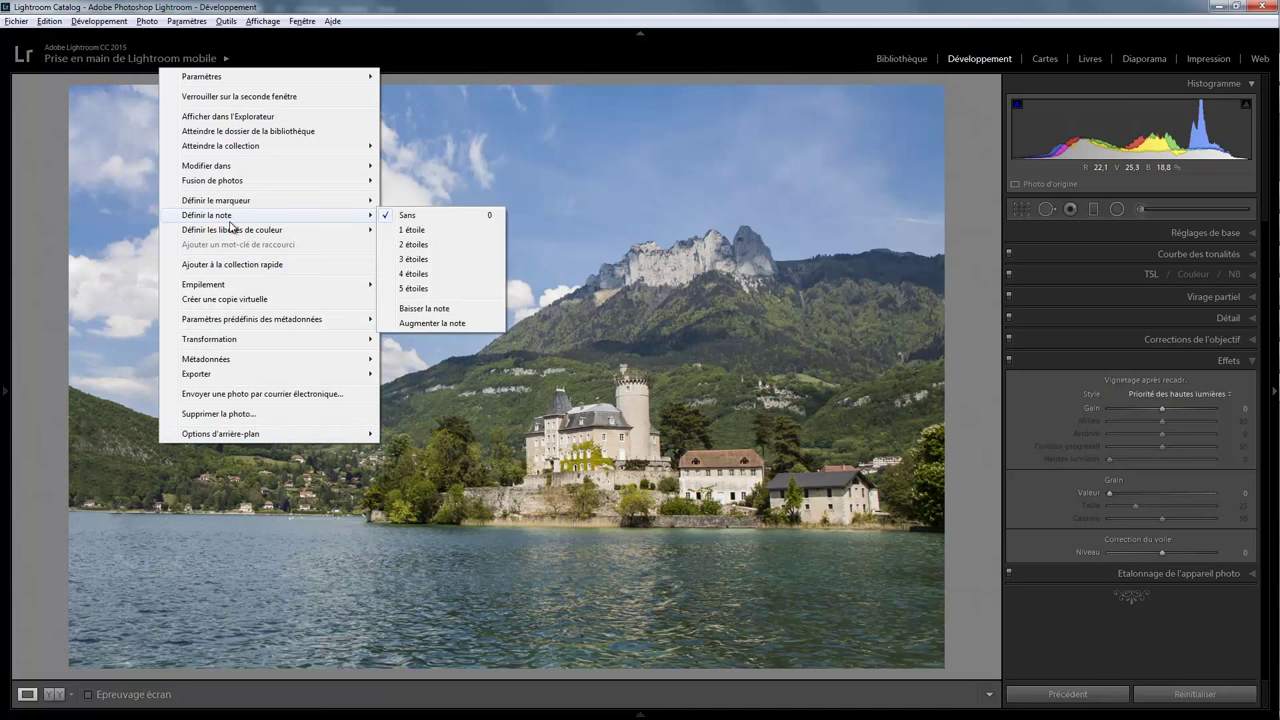
{"action": "mouse_move", "coordinate": [206, 166]}
{"action": "left_click", "coordinate": [418, 167]}
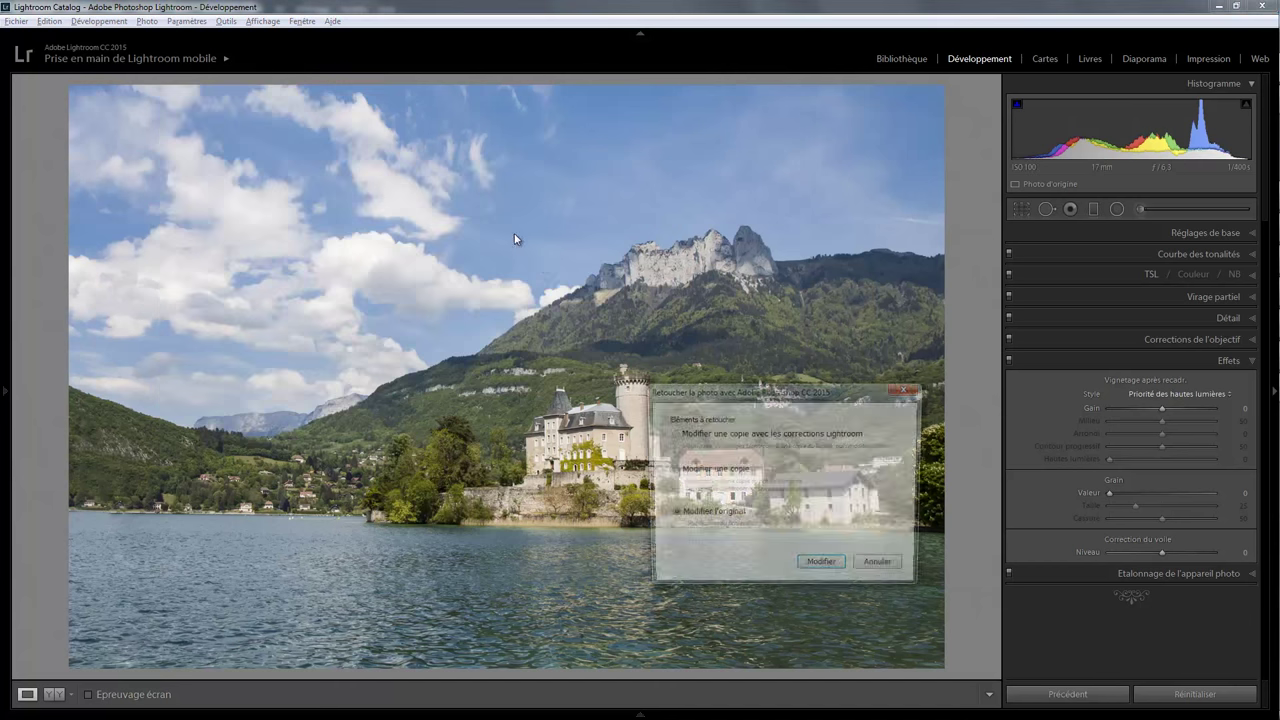
{"action": "left_click", "coordinate": [849, 567]}
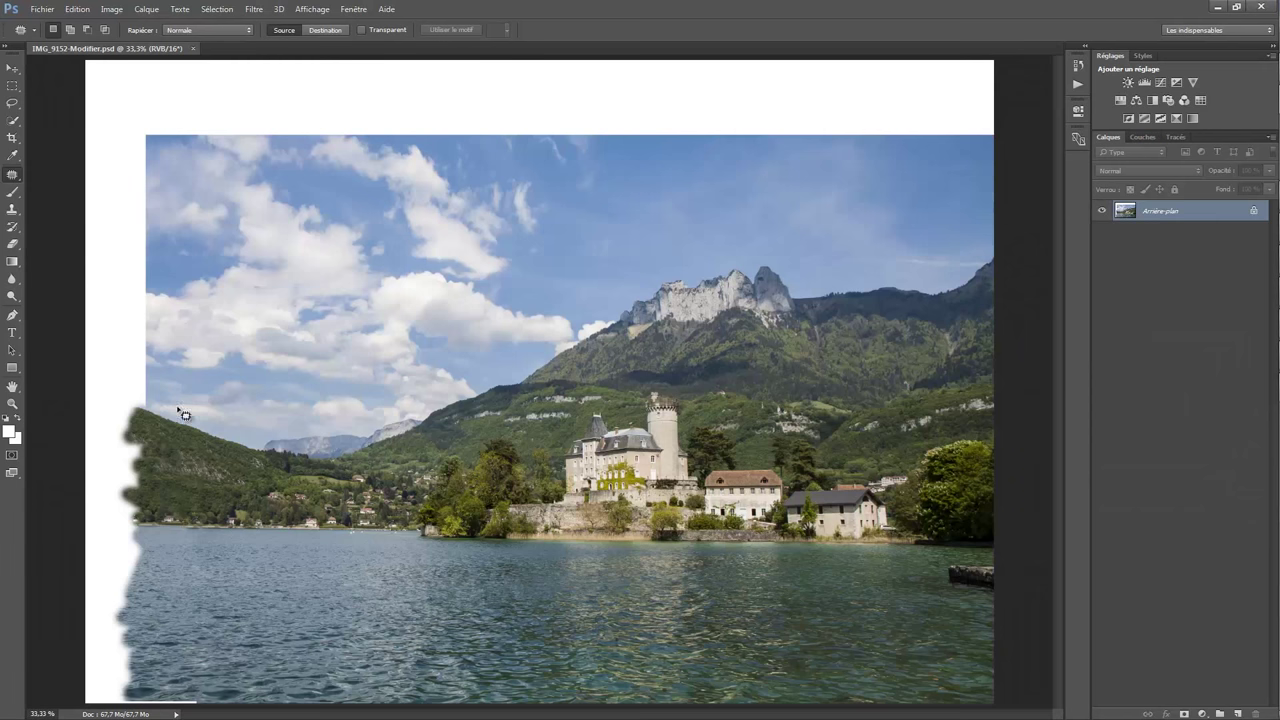
Inspect the image zoomed in, then begin outlining a patch area on the left hillside
{"action": "key", "text": "ctrl+plus"}
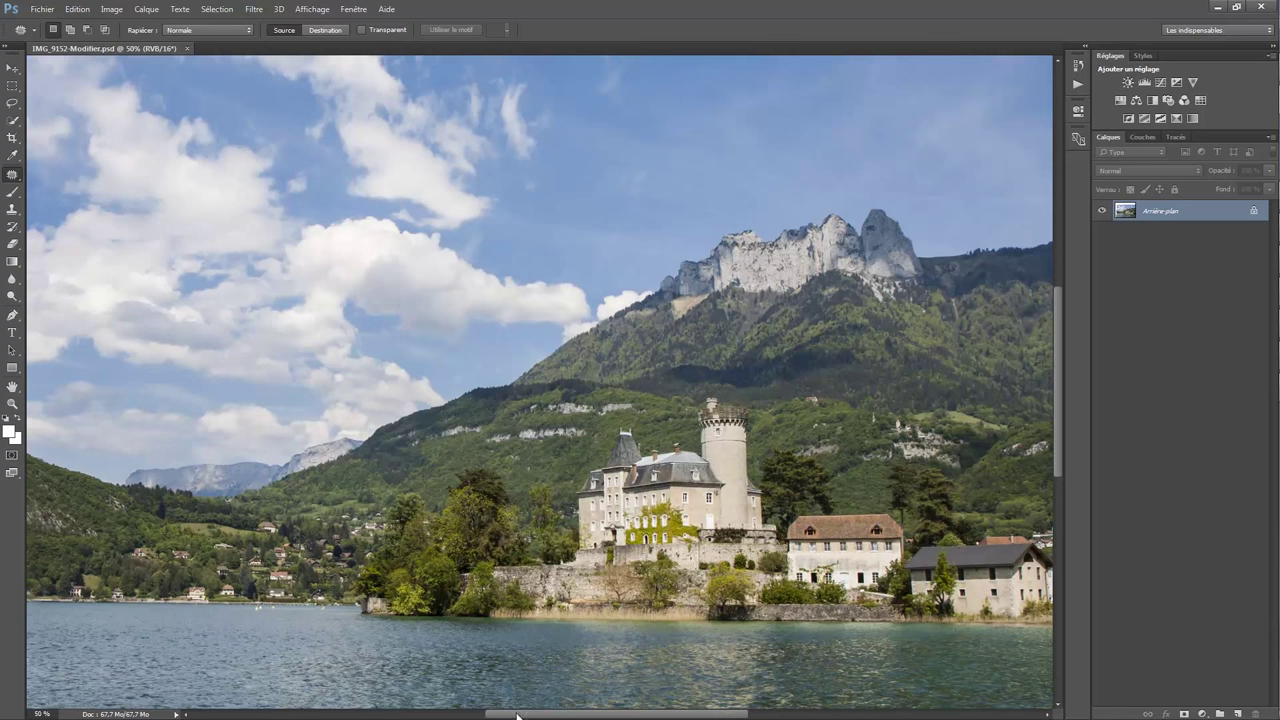
{"action": "left_click_drag", "start_coordinate": [517, 714], "coordinate": [607, 714]}
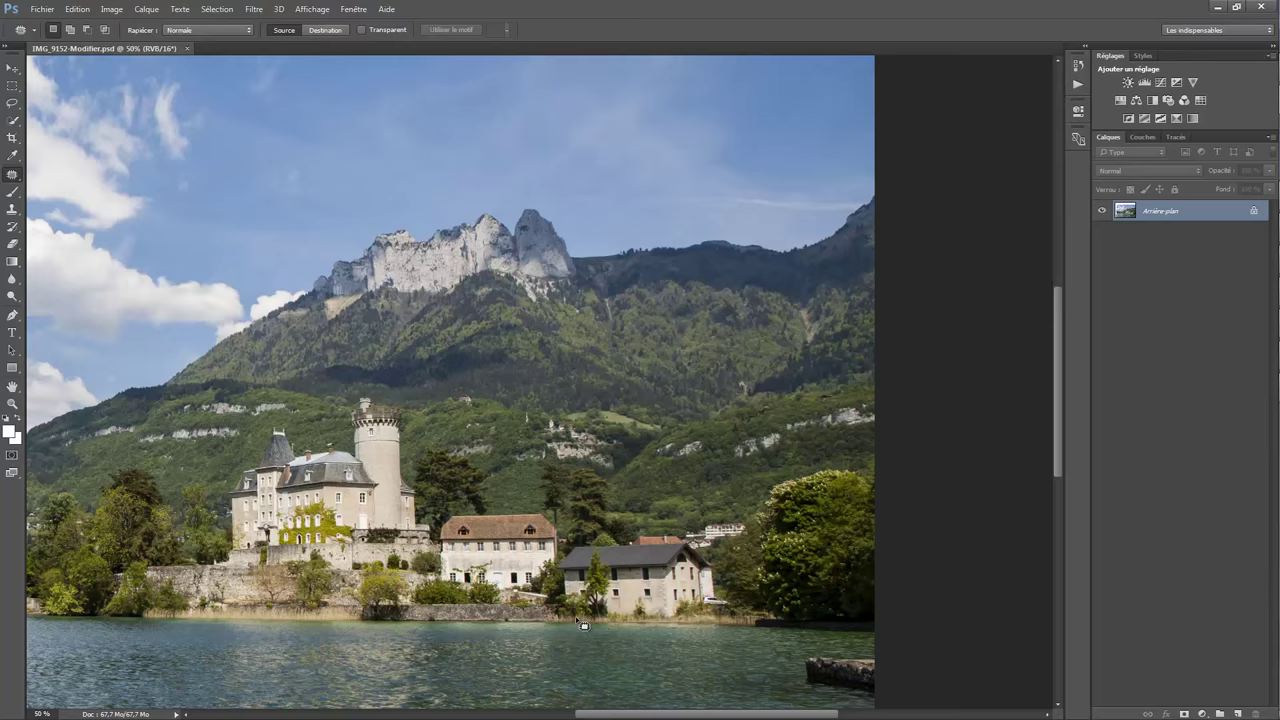
{"action": "key", "text": "ctrl+minus"}
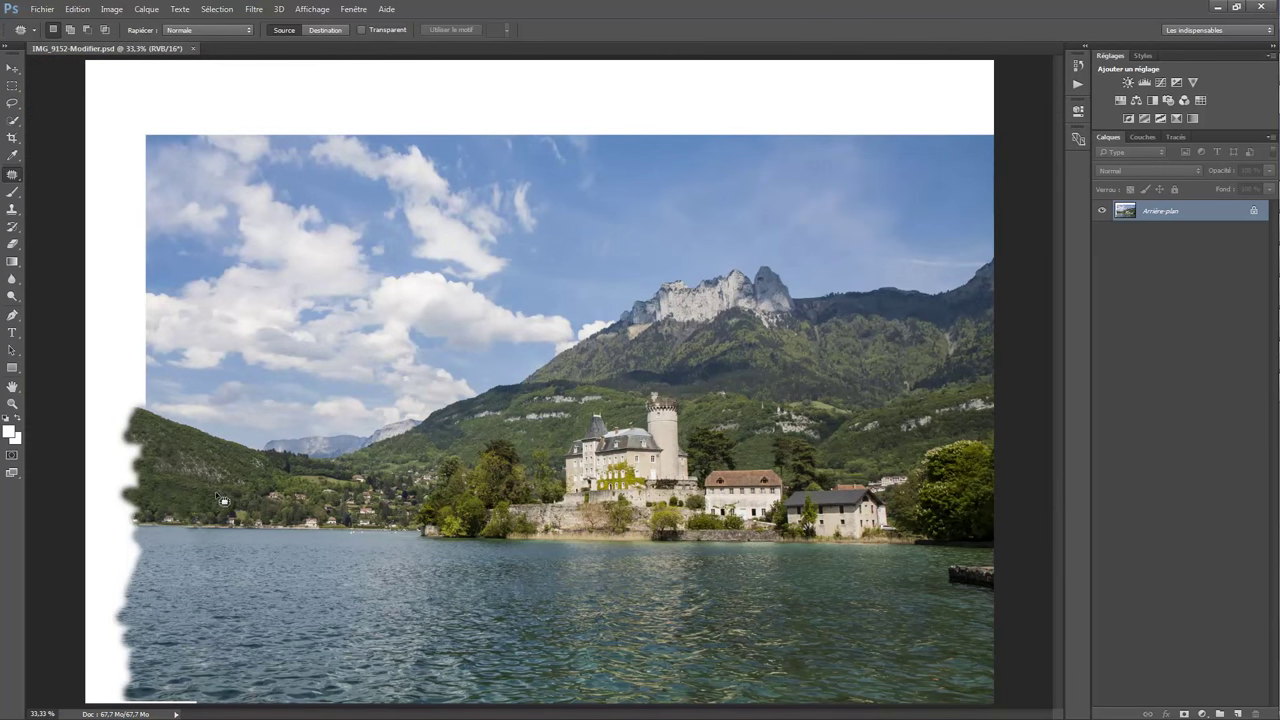
{"action": "mouse_move", "coordinate": [215, 491]}
{"action": "left_mouse_down"}
{"action": "mouse_move", "coordinate": [176, 482]}
{"action": "mouse_move", "coordinate": [217, 517]}
{"action": "mouse_move", "coordinate": [220, 506]}
{"action": "mouse_move", "coordinate": [875, 457]}
{"action": "left_mouse_up"}
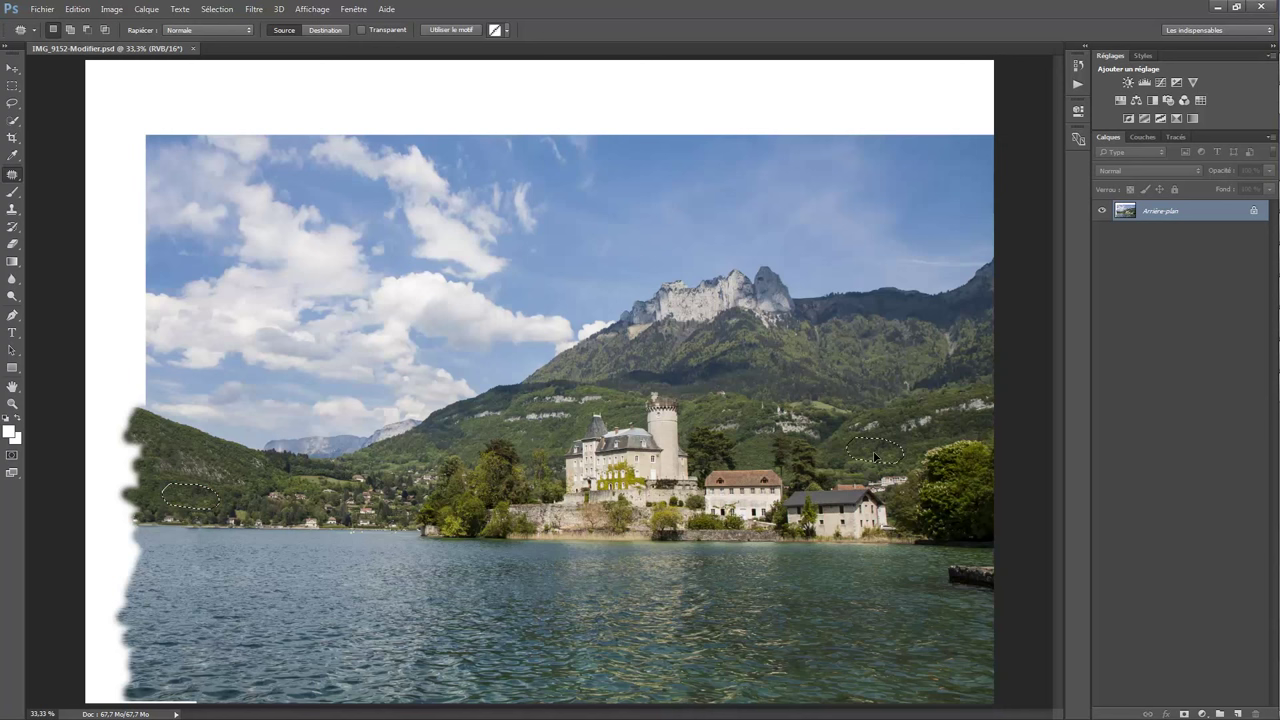
Patch two left-hillside spots with greenery from the right slopes
{"action": "left_click_drag", "start_coordinate": [875, 457], "coordinate": [875, 457]}
{"action": "key", "text": "ctrl+d"}
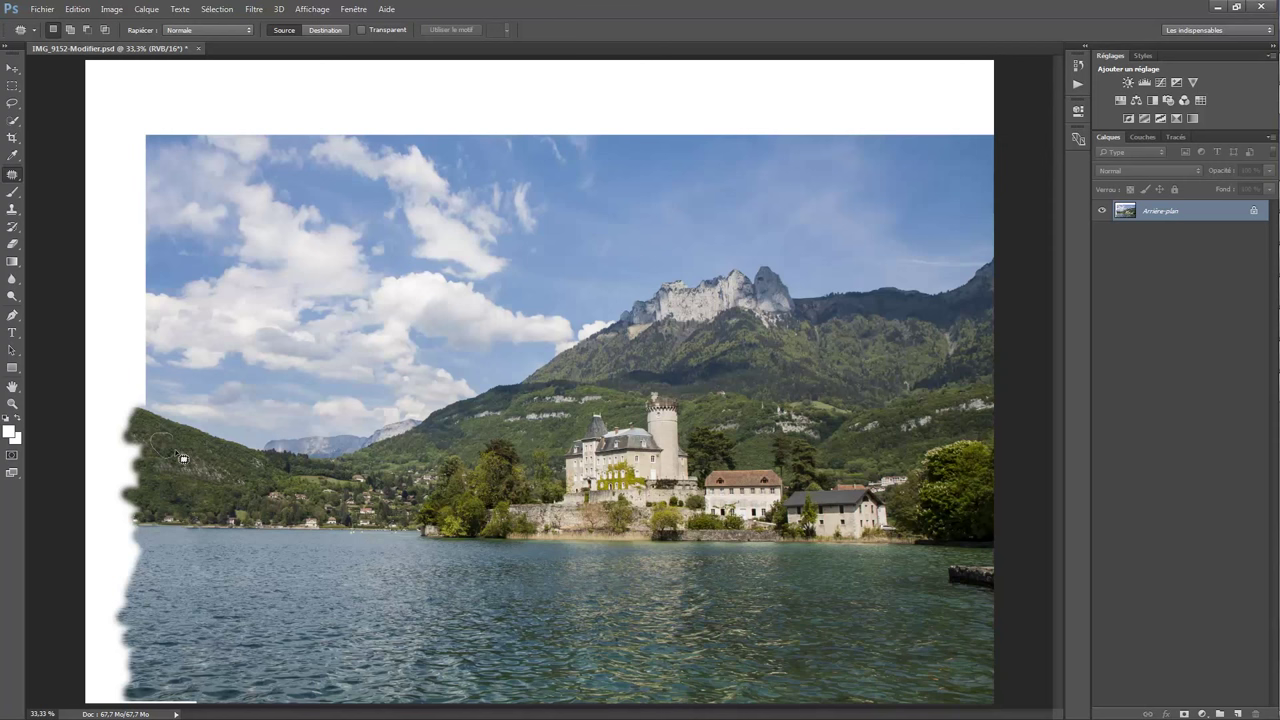
{"action": "mouse_move", "coordinate": [158, 452]}
{"action": "left_mouse_down"}
{"action": "mouse_move", "coordinate": [745, 482]}
{"action": "mouse_move", "coordinate": [862, 452]}
{"action": "left_mouse_up"}
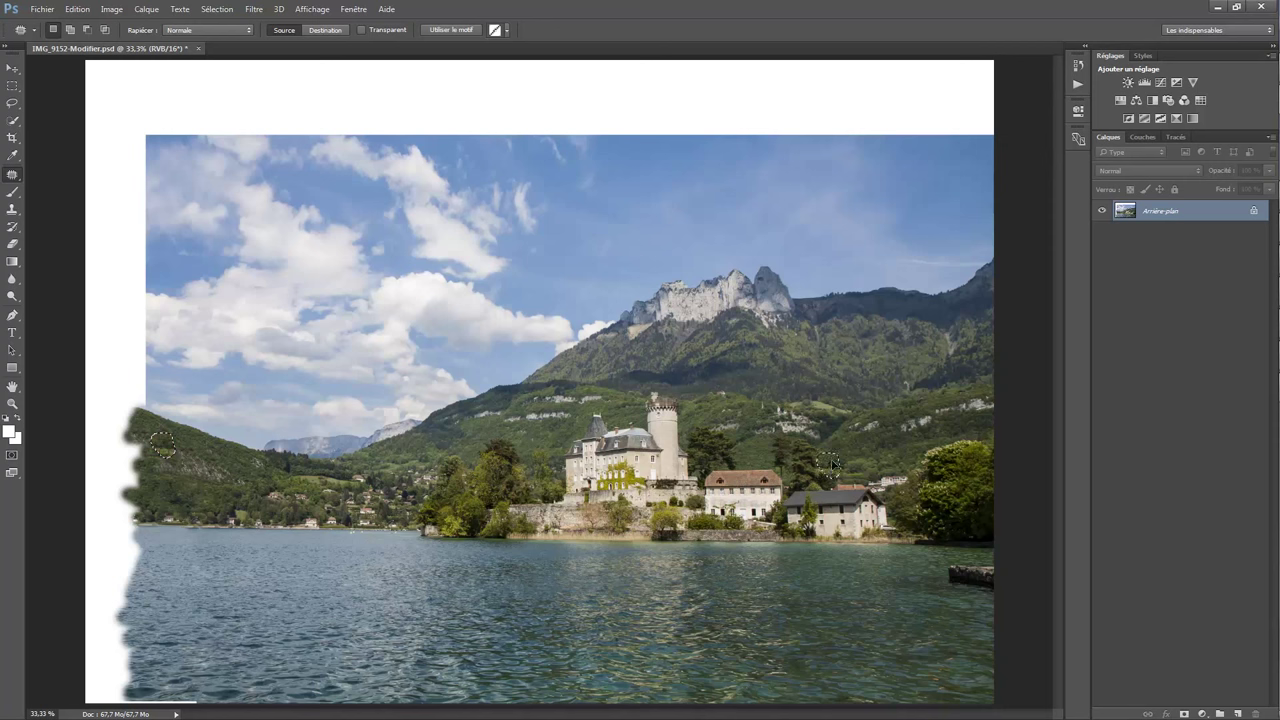
{"action": "left_click", "coordinate": [221, 462]}
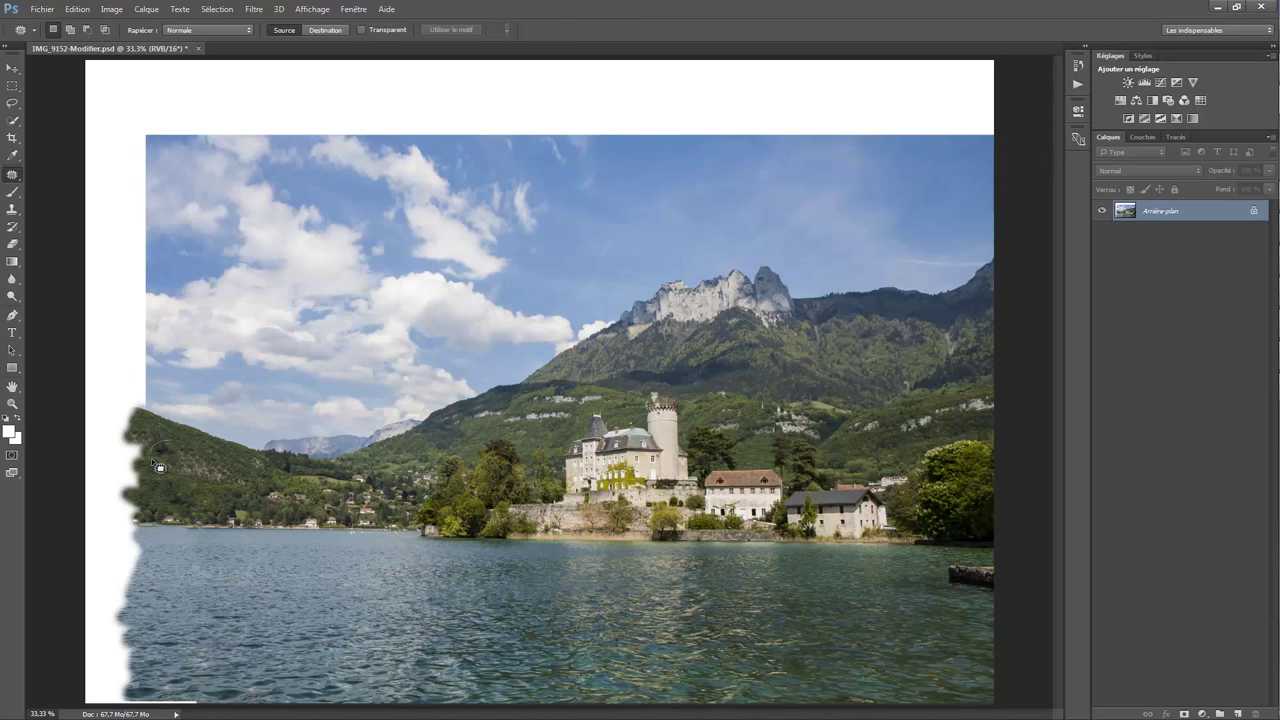
Patch a small circular hillside spot with nearby texture, then close the document
{"action": "left_click_drag", "start_coordinate": [181, 462], "coordinate": [176, 460]}
{"action": "left_click_drag", "start_coordinate": [863, 452], "coordinate": [852, 461]}
{"action": "key", "text": "ctrl+d"}
{"action": "left_click", "coordinate": [198, 48]}
Confirm saving IMG_9152-Modifier.psd by choosing Oui in the save-changes prompt
{"action": "left_click", "coordinate": [565, 276]}
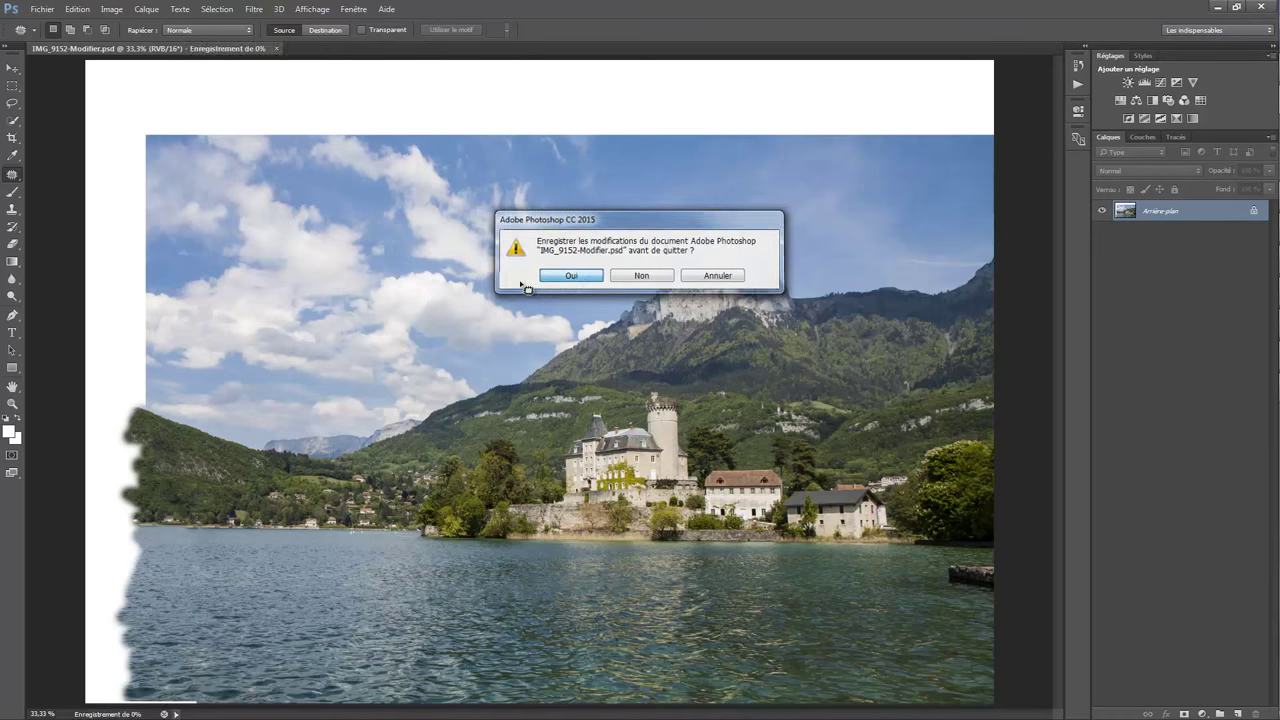